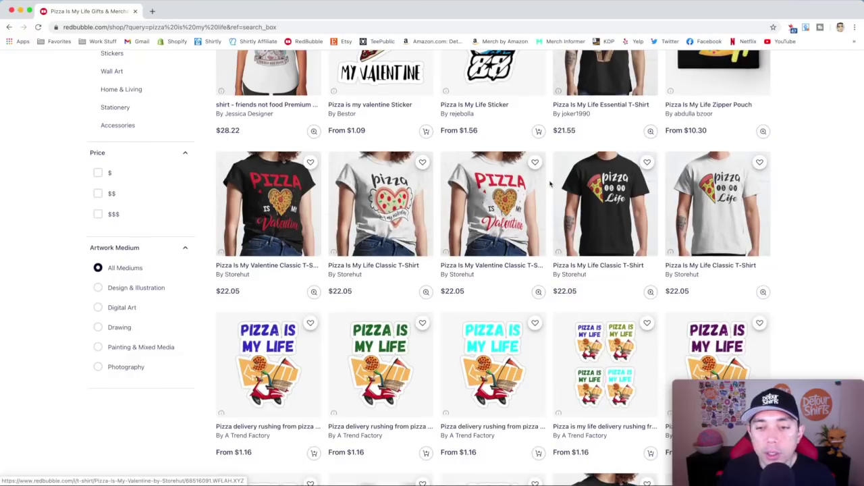
Step: Scroll down the 'pizza is my life' product results grid
{"action": "scroll", "coordinate": [534, 169], "scroll_direction": "down", "scroll_amount": 4}
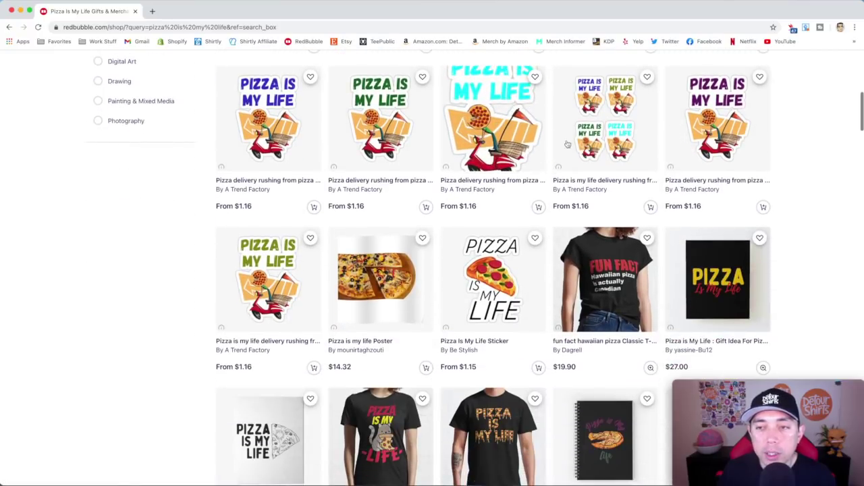
Step: Scroll through the competing pizza designs to the pagination, then back toward the top
{"action": "scroll", "coordinate": [540, 148], "scroll_direction": "down", "scroll_amount": 5}
{"action": "scroll", "coordinate": [568, 148], "scroll_direction": "down", "scroll_amount": 4}
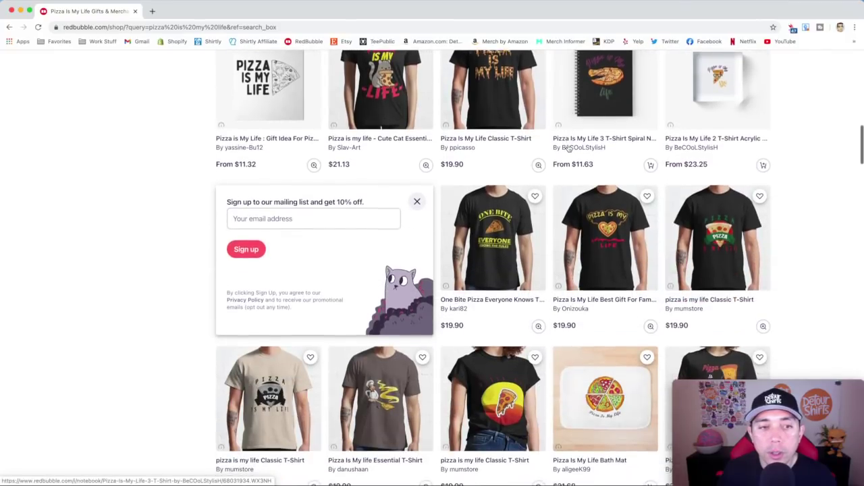
{"action": "scroll", "coordinate": [706, 81], "scroll_direction": "up", "scroll_amount": 1}
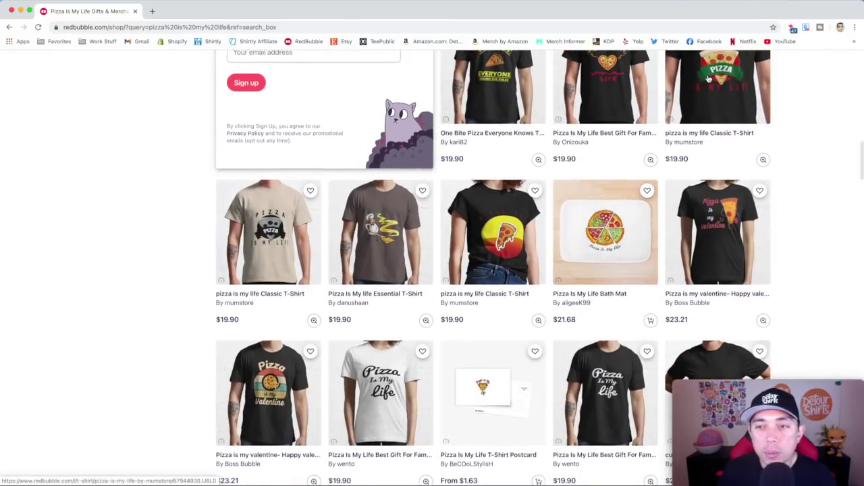
{"action": "scroll", "coordinate": [483, 175], "scroll_direction": "down", "scroll_amount": 5}
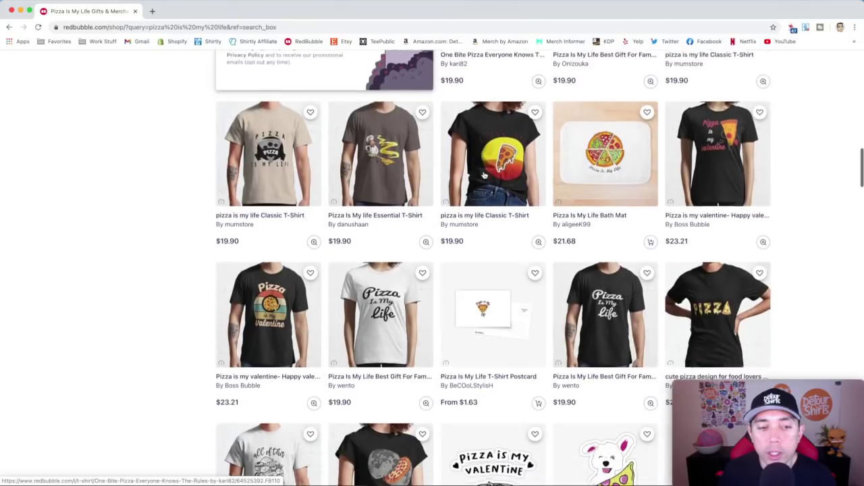
{"action": "scroll", "coordinate": [481, 187], "scroll_direction": "down", "scroll_amount": 5}
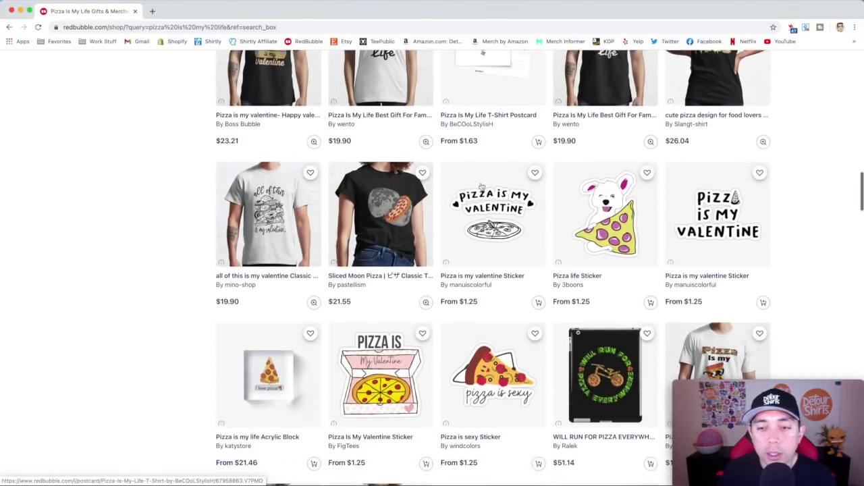
{"action": "scroll", "coordinate": [481, 187], "scroll_direction": "down", "scroll_amount": 3}
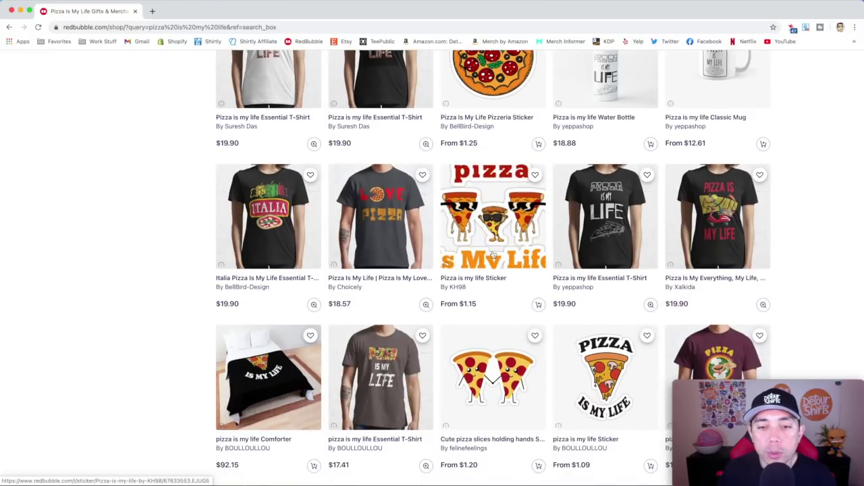
{"action": "scroll", "coordinate": [590, 256], "scroll_direction": "down", "scroll_amount": 2}
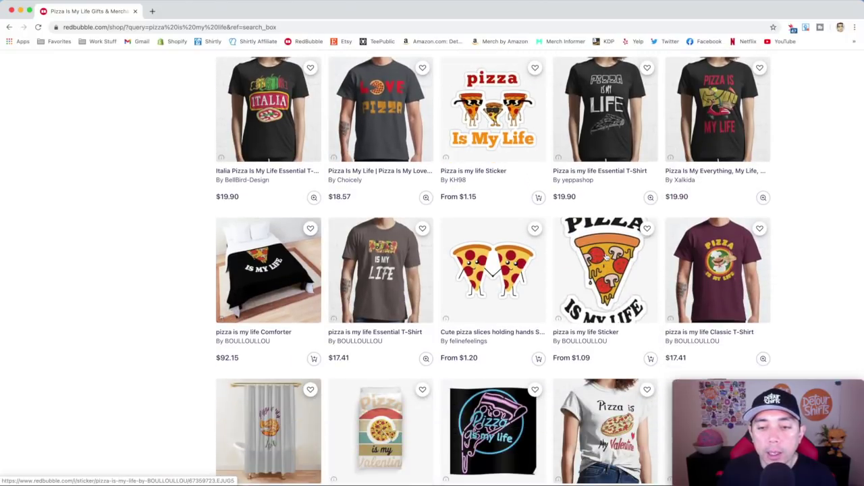
{"action": "scroll", "coordinate": [589, 255], "scroll_direction": "down", "scroll_amount": 1}
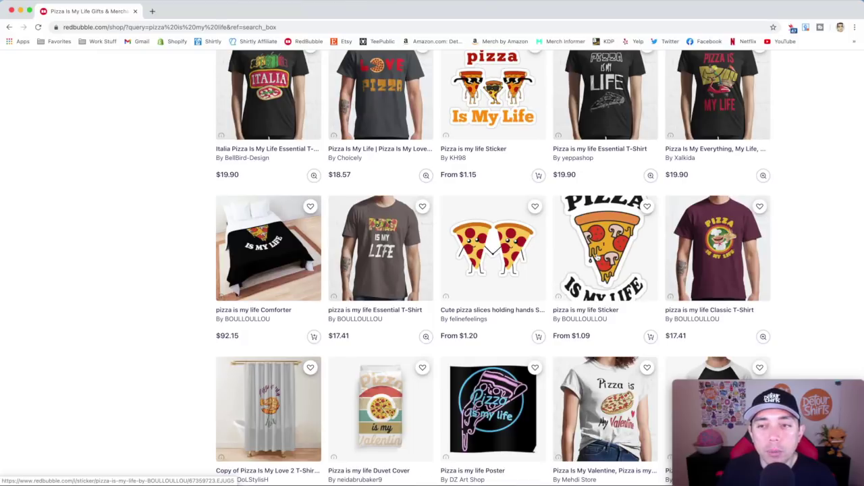
{"action": "scroll", "coordinate": [597, 257], "scroll_direction": "down", "scroll_amount": 10}
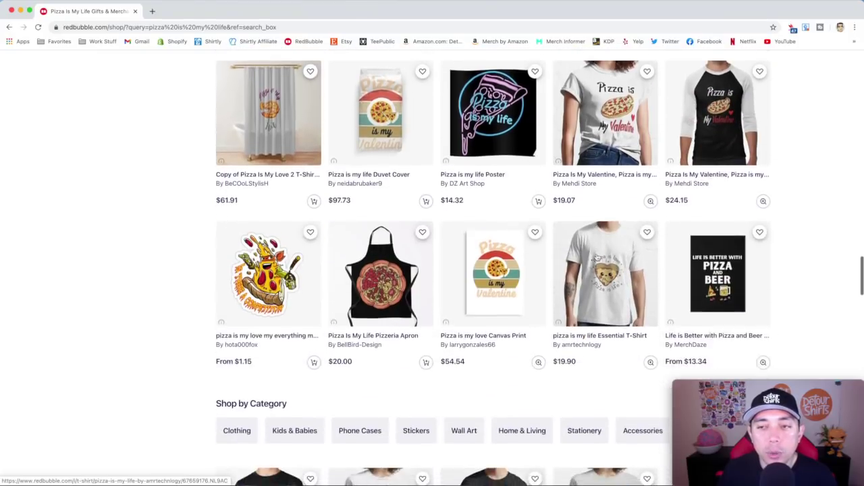
{"action": "scroll", "coordinate": [597, 257], "scroll_direction": "down", "scroll_amount": 9}
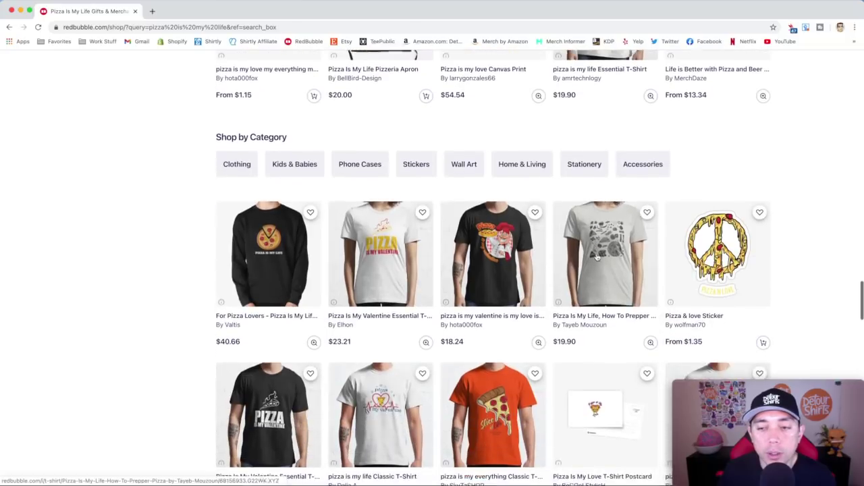
{"action": "scroll", "coordinate": [596, 257], "scroll_direction": "down", "scroll_amount": 10}
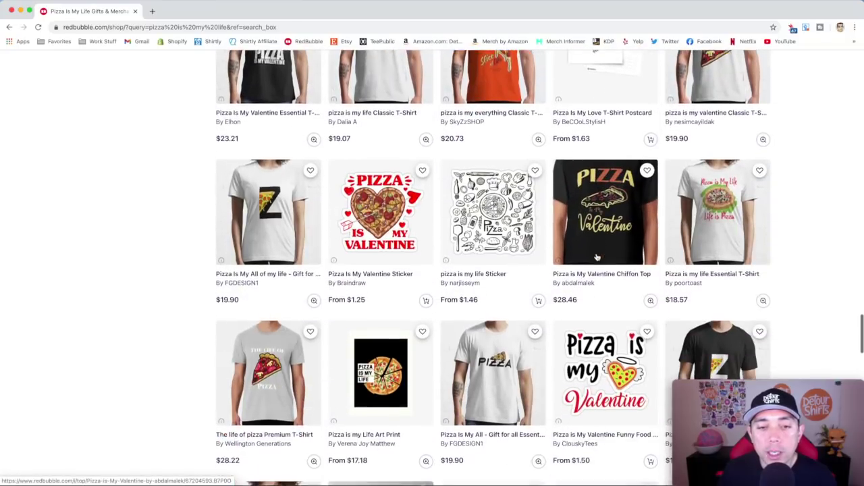
{"action": "scroll", "coordinate": [596, 256], "scroll_direction": "down", "scroll_amount": 7}
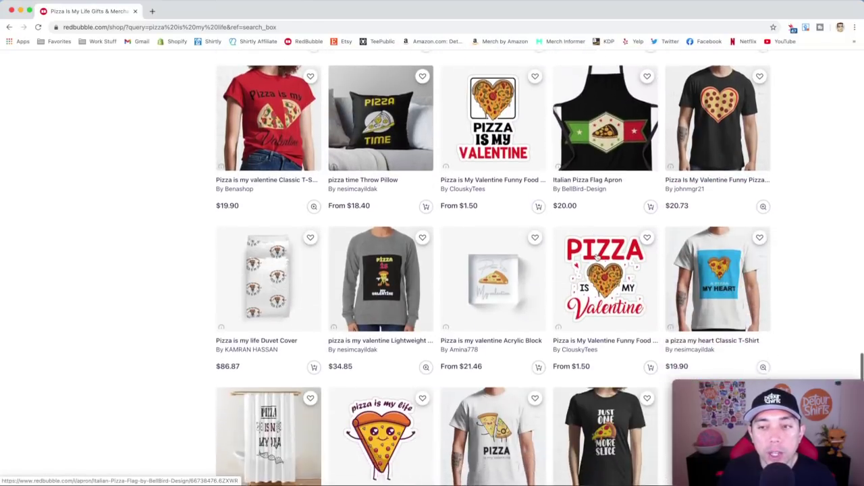
{"action": "scroll", "coordinate": [597, 256], "scroll_direction": "down", "scroll_amount": 5}
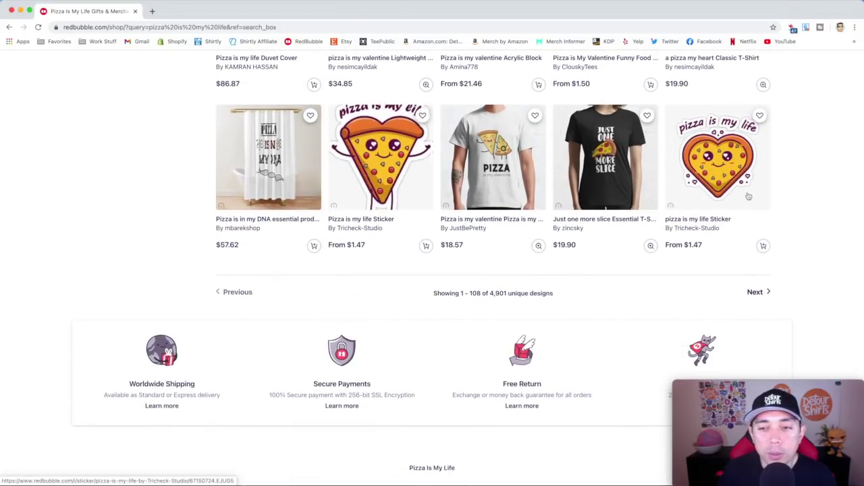
{"action": "scroll", "coordinate": [748, 197], "scroll_direction": "up", "scroll_amount": 10}
{"action": "scroll", "coordinate": [748, 196], "scroll_direction": "up", "scroll_amount": 15}
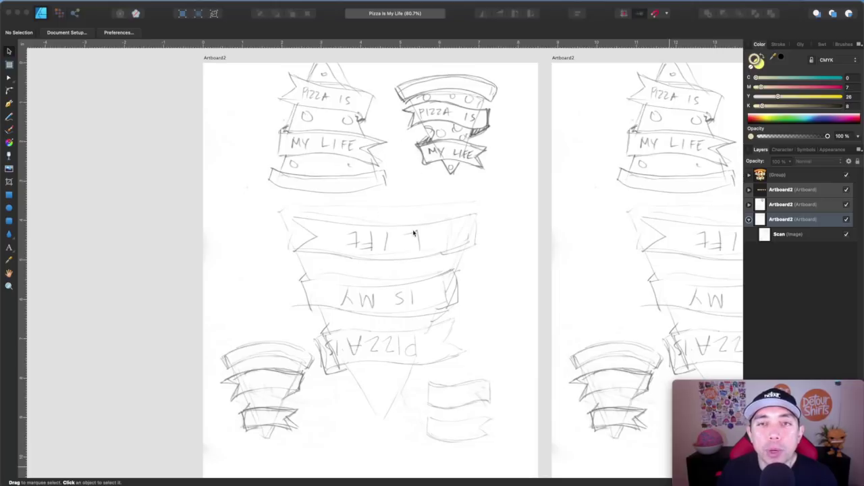
Step: Select the Scan image layer and zoom to about 220% on the small pizza-slice sketch
{"action": "left_click", "coordinate": [425, 153]}
{"action": "scroll", "coordinate": [425, 152], "scroll_direction": "up", "scroll_amount": 5}
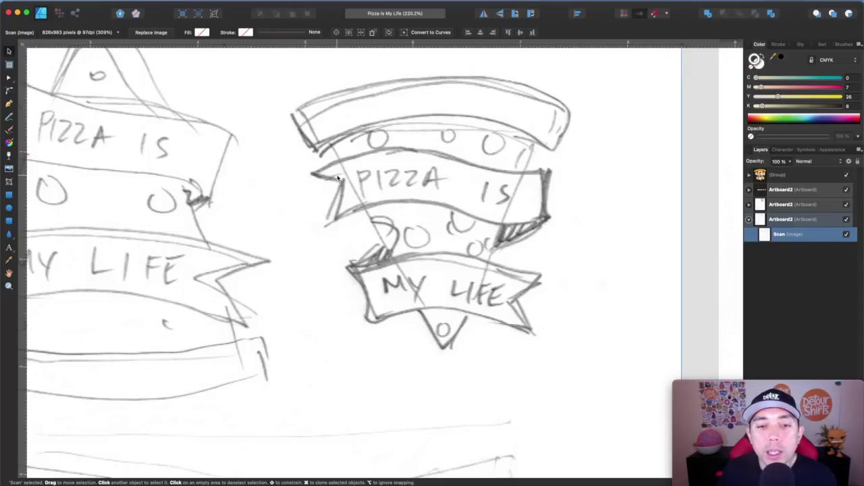
{"action": "scroll", "coordinate": [338, 176], "scroll_direction": "down", "scroll_amount": 5}
Step: Pan over to the inked slice and select its top crust outline
{"action": "scroll", "coordinate": [337, 177], "scroll_direction": "right", "scroll_amount": 10}
{"action": "scroll", "coordinate": [425, 191], "scroll_direction": "up", "scroll_amount": 5}
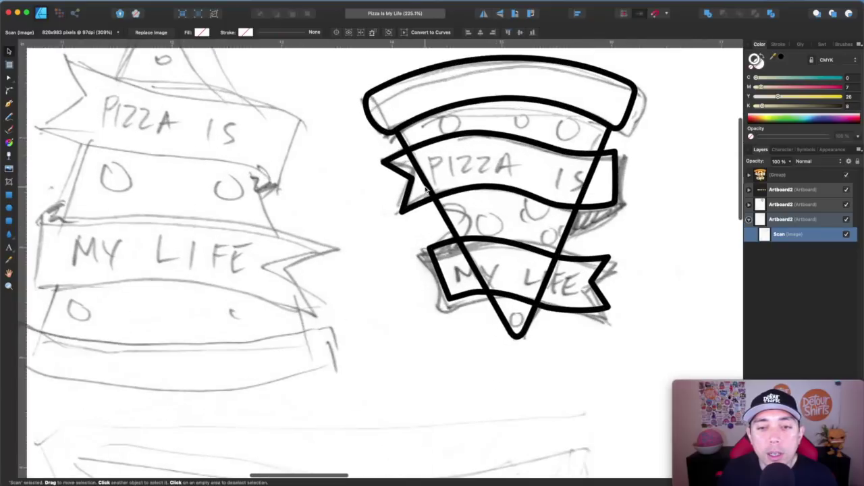
{"action": "scroll", "coordinate": [425, 191], "scroll_direction": "right", "scroll_amount": 3}
{"action": "left_click", "coordinate": [453, 92]}
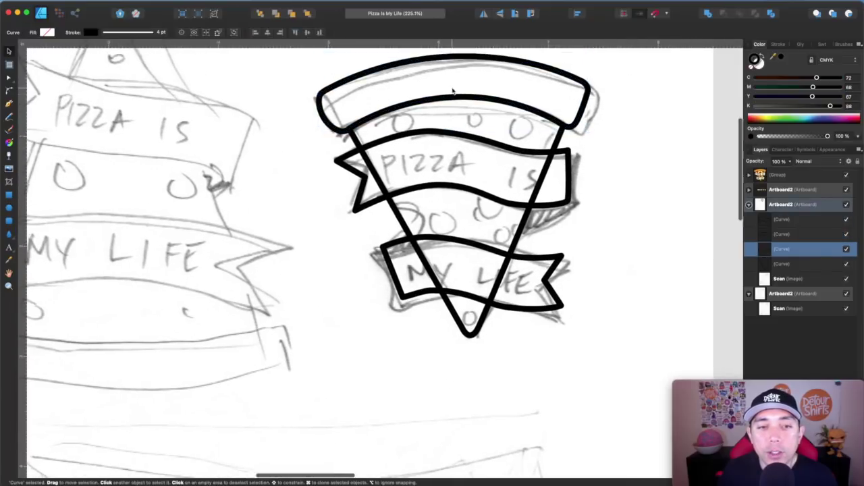
{"action": "scroll", "coordinate": [452, 92], "scroll_direction": "up", "scroll_amount": 3}
{"action": "scroll", "coordinate": [453, 92], "scroll_direction": "right", "scroll_amount": 2}
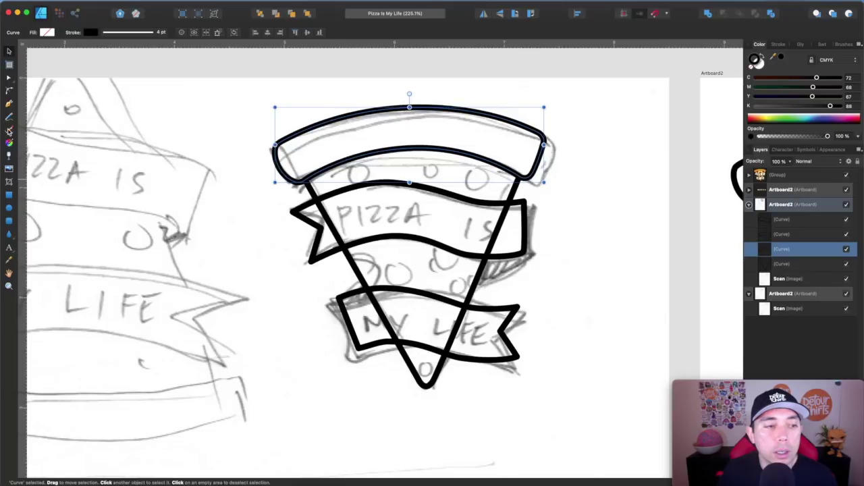
Step: Draw a trial hook curve beside the slice with the Pen tool, then delete it
{"action": "key", "text": "p"}
{"action": "left_click", "coordinate": [567, 146]}
{"action": "left_click", "coordinate": [601, 149]}
{"action": "left_click", "coordinate": [613, 179]}
{"action": "left_click", "coordinate": [584, 227]}
{"action": "left_click", "coordinate": [554, 188]}
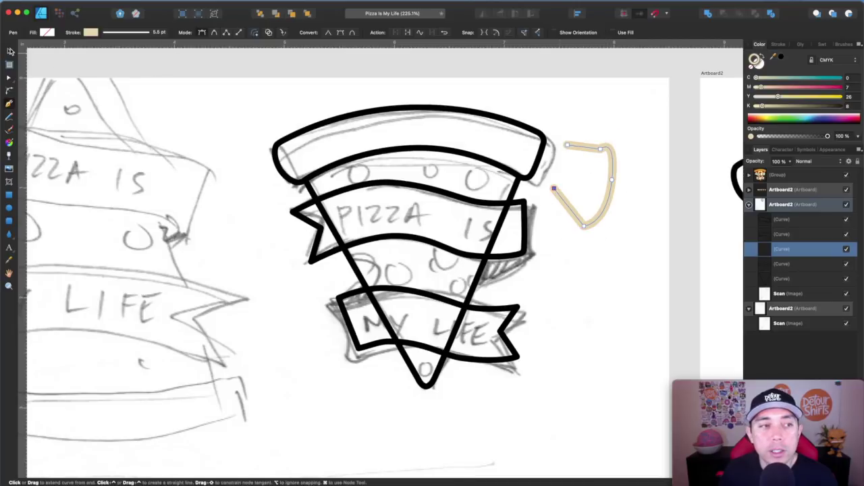
{"action": "left_click", "coordinate": [9, 52]}
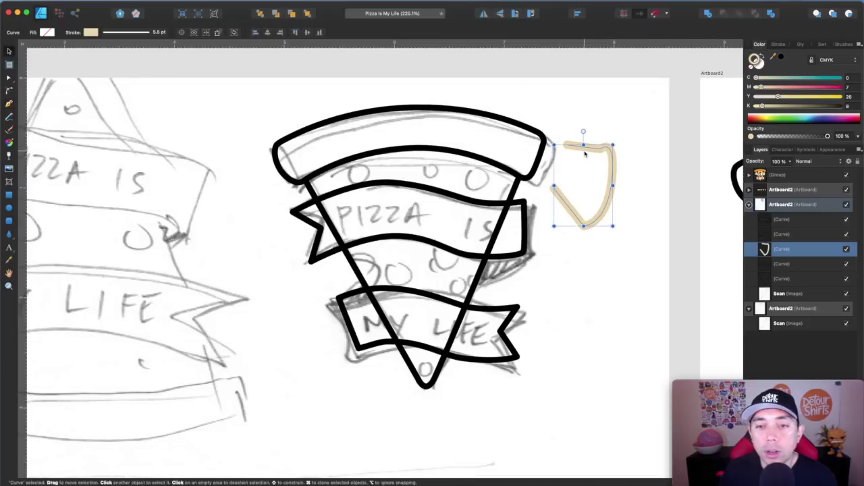
{"action": "key", "text": "Delete"}
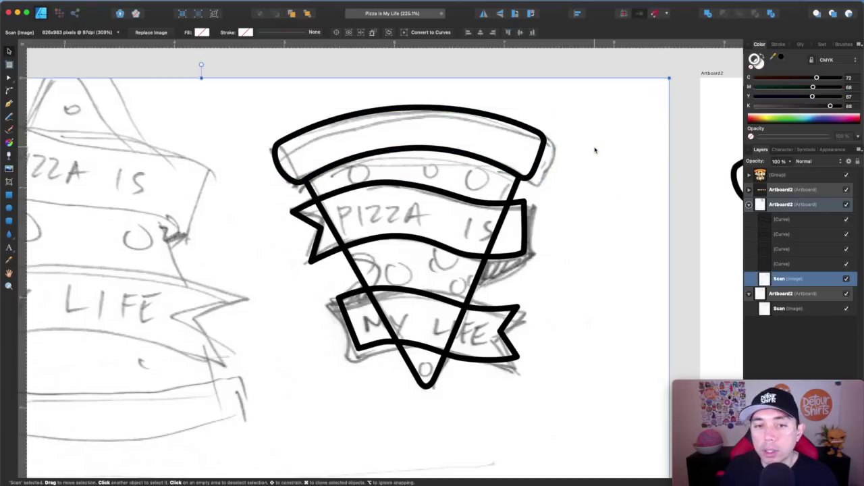
Step: Select the crust, PIZZA IS and MY LIFE banner outlines, then move to the clean inked artboard
{"action": "left_click", "coordinate": [529, 131]}
{"action": "left_click", "coordinate": [477, 199]}
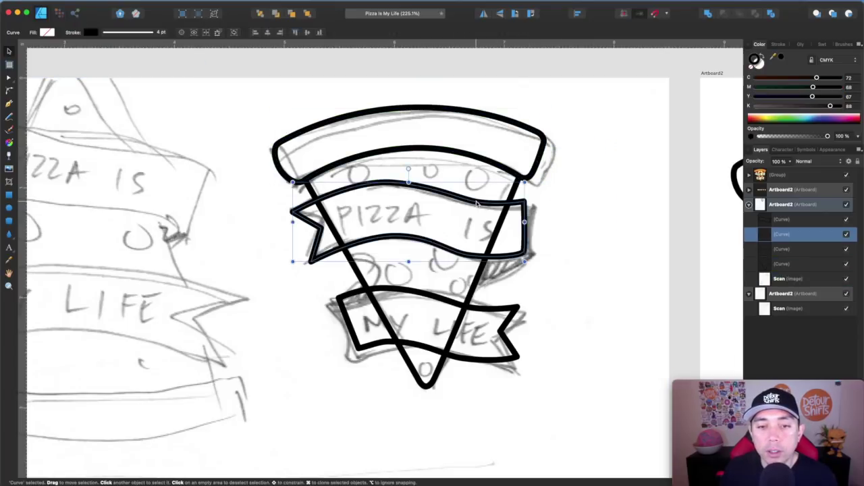
{"action": "left_click", "coordinate": [481, 307]}
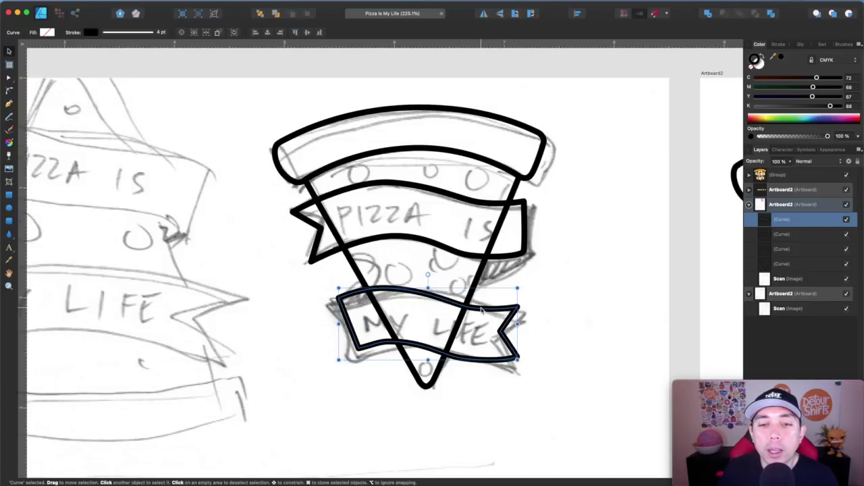
{"action": "scroll", "coordinate": [481, 308], "scroll_direction": "right", "scroll_amount": 15}
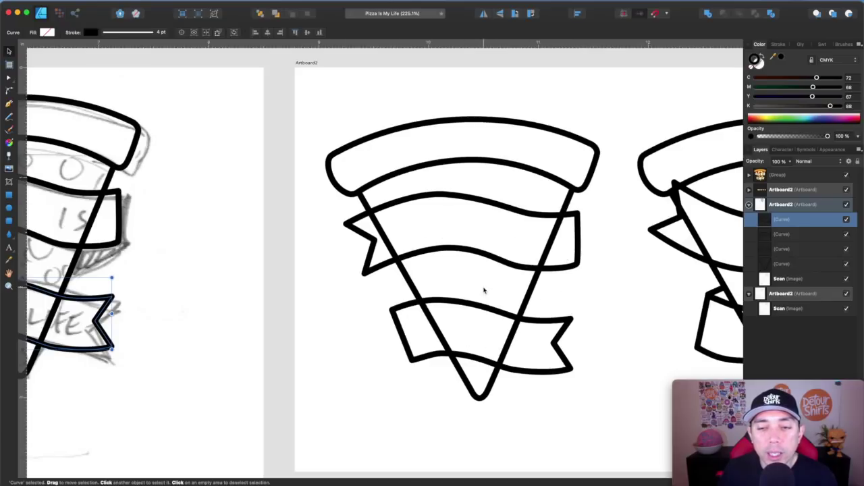
{"action": "scroll", "coordinate": [484, 290], "scroll_direction": "right", "scroll_amount": 2}
Step: Flip the left slice's middle banner upside down, then flip it back
{"action": "scroll", "coordinate": [484, 291], "scroll_direction": "right", "scroll_amount": 10}
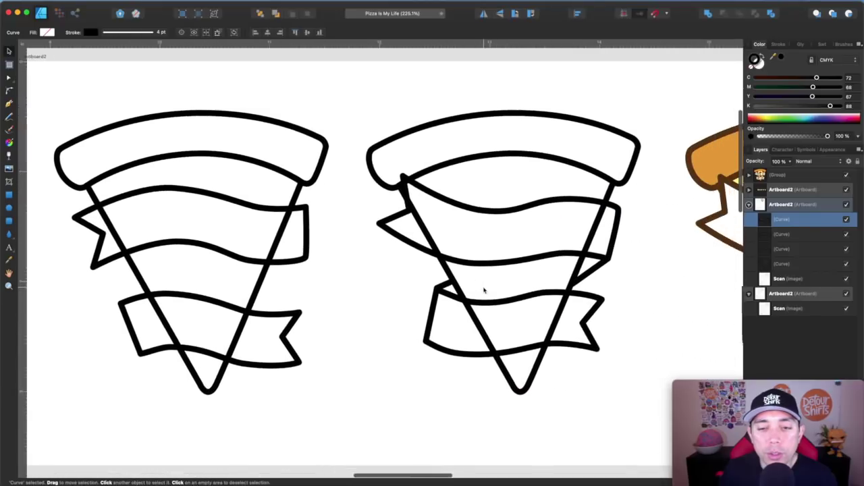
{"action": "left_click", "coordinate": [271, 257]}
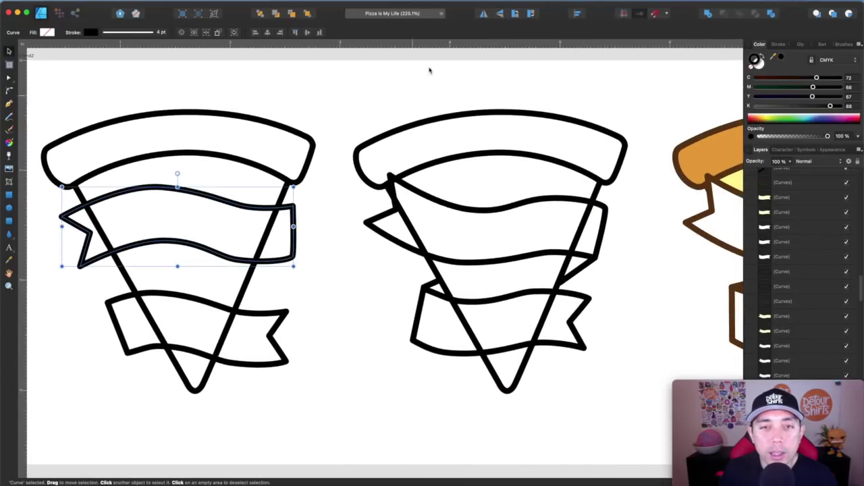
{"action": "left_click", "coordinate": [499, 15]}
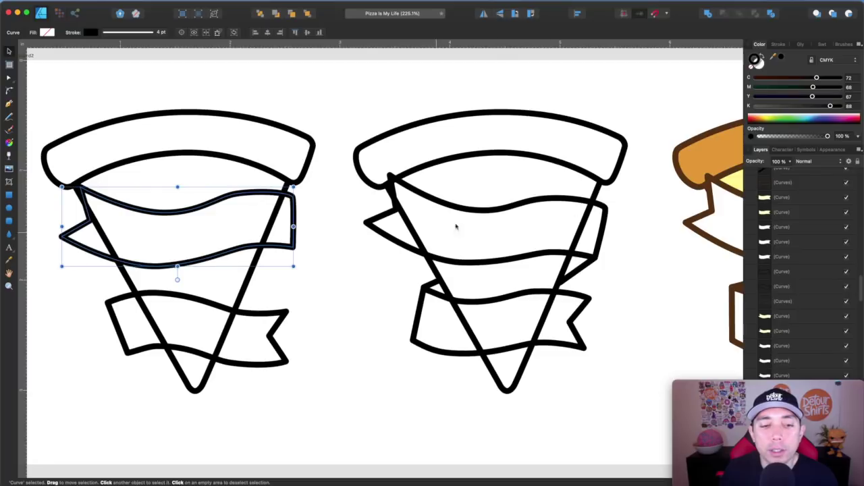
{"action": "left_click", "coordinate": [500, 15]}
Step: Scroll the canvas right until the coloured pizza slice is centred
{"action": "scroll", "coordinate": [499, 203], "scroll_direction": "right", "scroll_amount": 2}
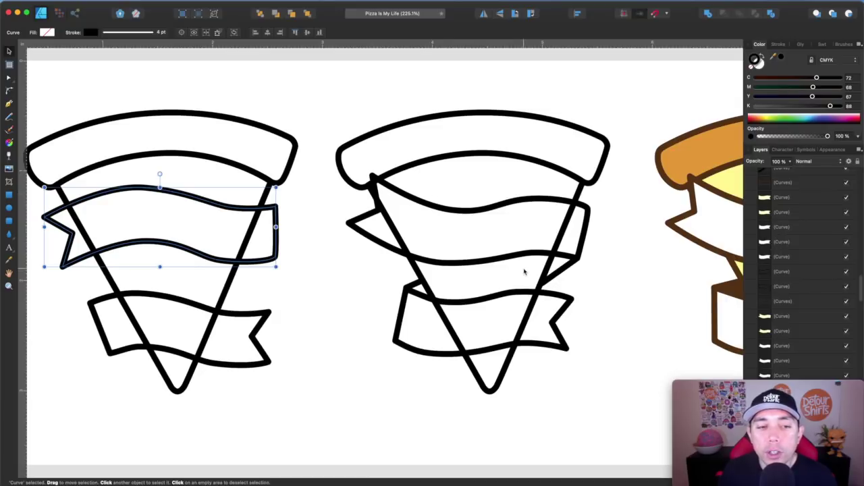
{"action": "scroll", "coordinate": [337, 276], "scroll_direction": "left", "scroll_amount": 10}
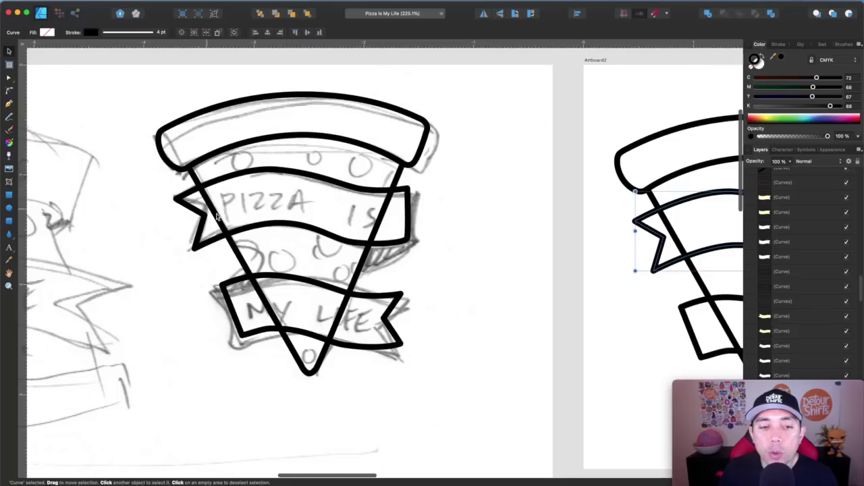
{"action": "scroll", "coordinate": [318, 243], "scroll_direction": "right", "scroll_amount": 10}
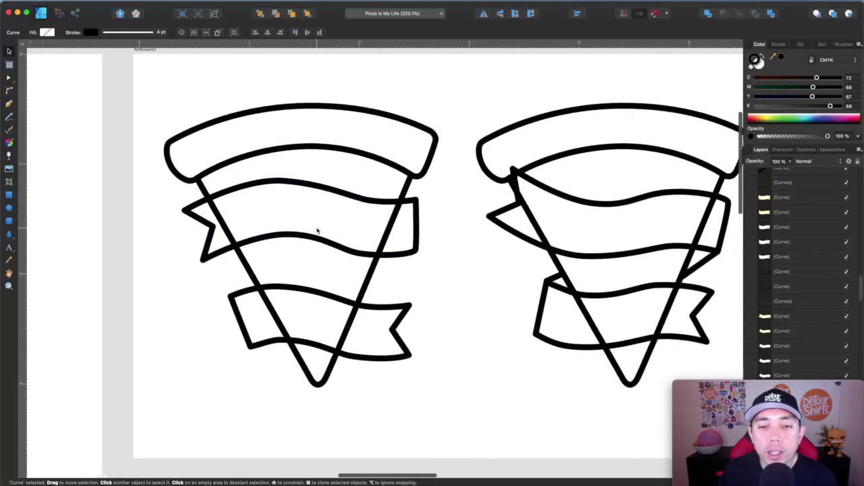
{"action": "scroll", "coordinate": [318, 231], "scroll_direction": "right", "scroll_amount": 2}
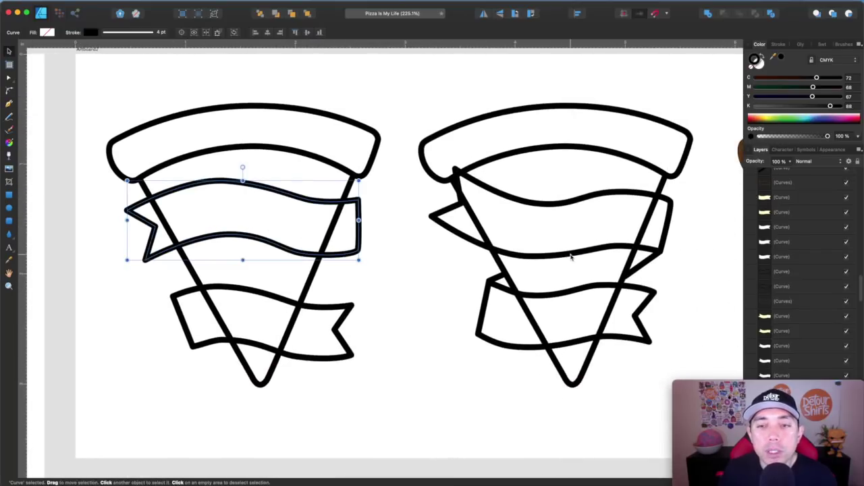
{"action": "scroll", "coordinate": [571, 257], "scroll_direction": "right", "scroll_amount": 2}
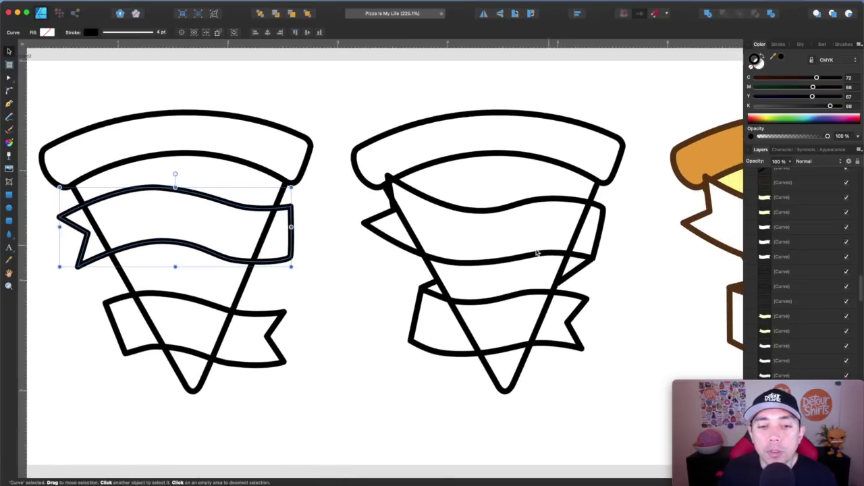
{"action": "scroll", "coordinate": [537, 253], "scroll_direction": "right", "scroll_amount": 2}
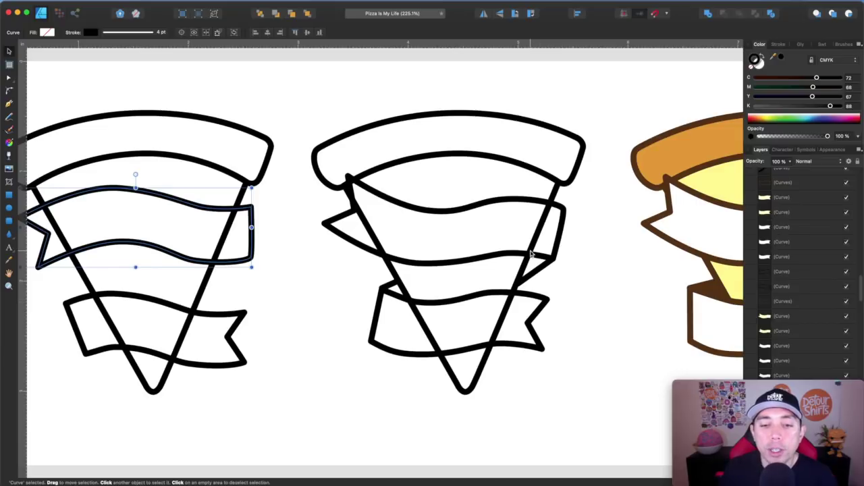
{"action": "scroll", "coordinate": [532, 254], "scroll_direction": "down", "scroll_amount": 2}
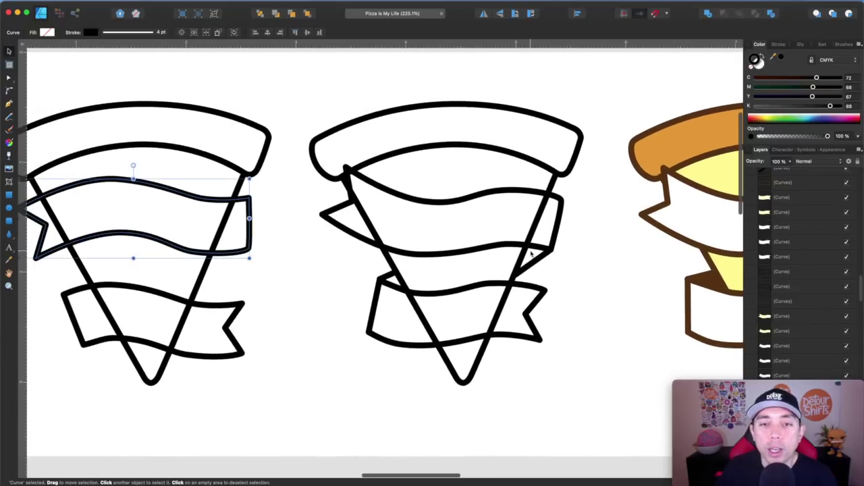
{"action": "scroll", "coordinate": [531, 254], "scroll_direction": "up", "scroll_amount": 2}
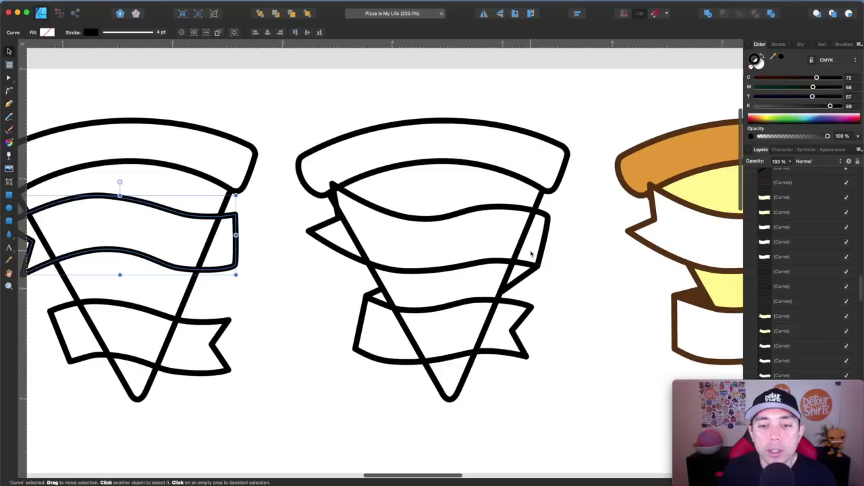
{"action": "scroll", "coordinate": [531, 254], "scroll_direction": "right", "scroll_amount": 10}
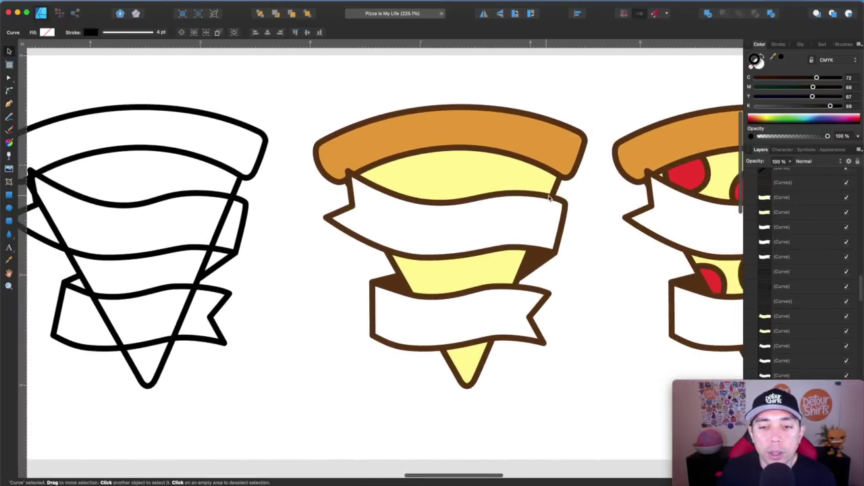
Step: Inspect the yellow cheese triangle and the dark shadow shapes under the top banner
{"action": "left_click", "coordinate": [559, 184]}
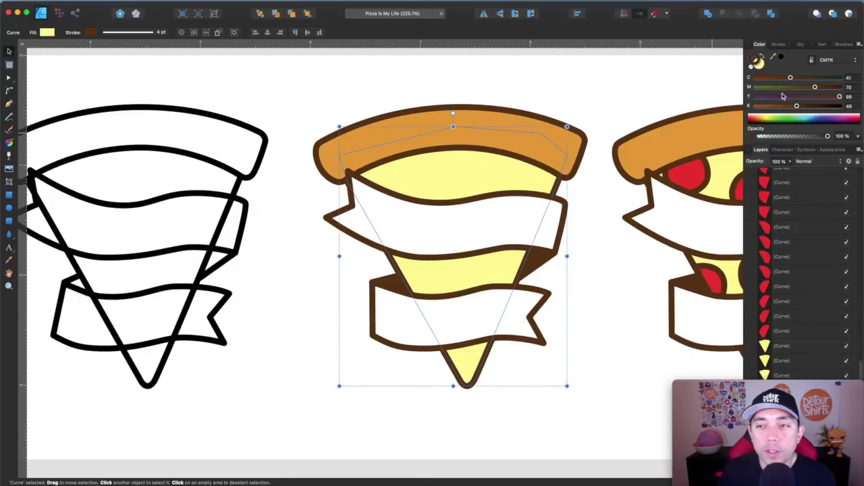
{"action": "left_click", "coordinate": [578, 64]}
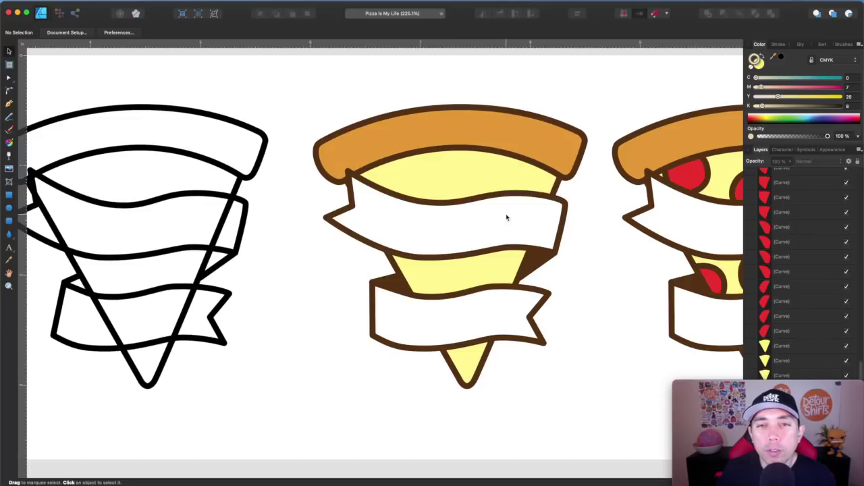
{"action": "left_click", "coordinate": [540, 259]}
{"action": "left_click", "coordinate": [536, 261]}
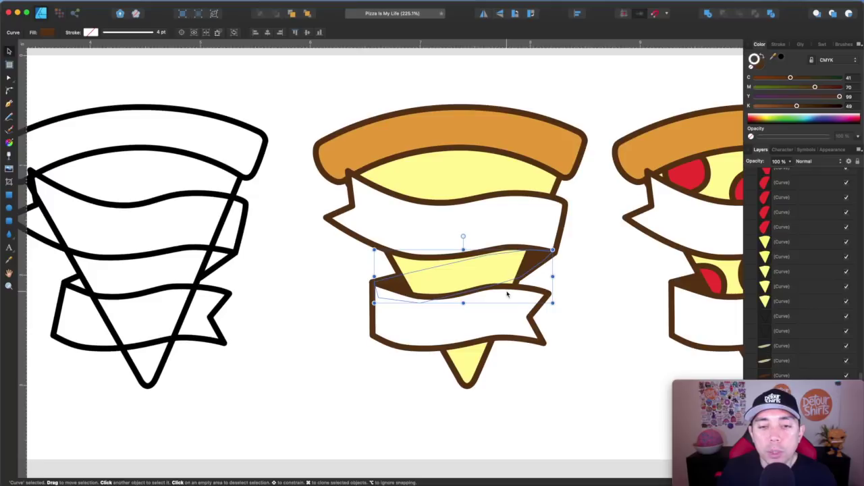
{"action": "scroll", "coordinate": [508, 293], "scroll_direction": "right", "scroll_amount": 15}
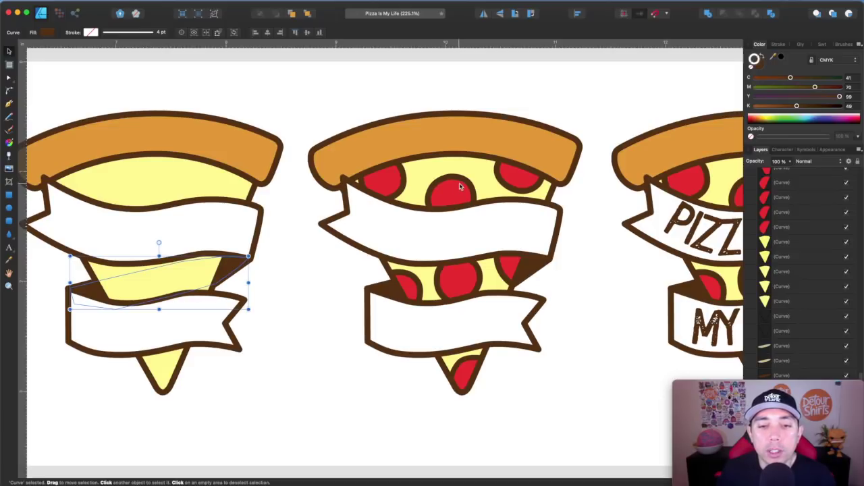
Step: Inspect the three pepperoni and cheese shape on the middle slice, then move to the lettered slice
{"action": "left_click", "coordinate": [462, 187]}
{"action": "left_click", "coordinate": [517, 173]}
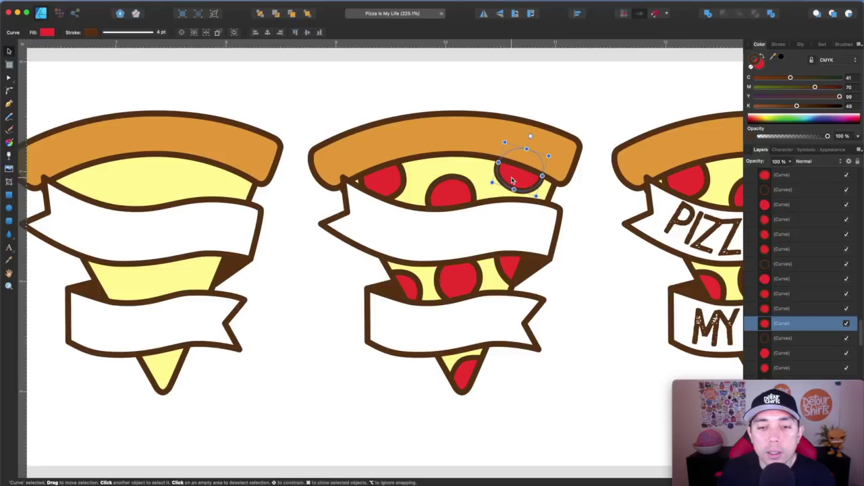
{"action": "left_click", "coordinate": [397, 177]}
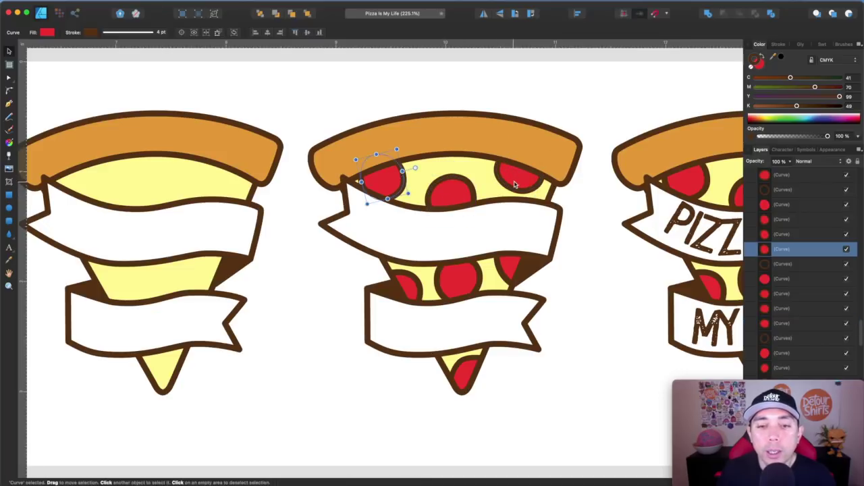
{"action": "left_click", "coordinate": [465, 174]}
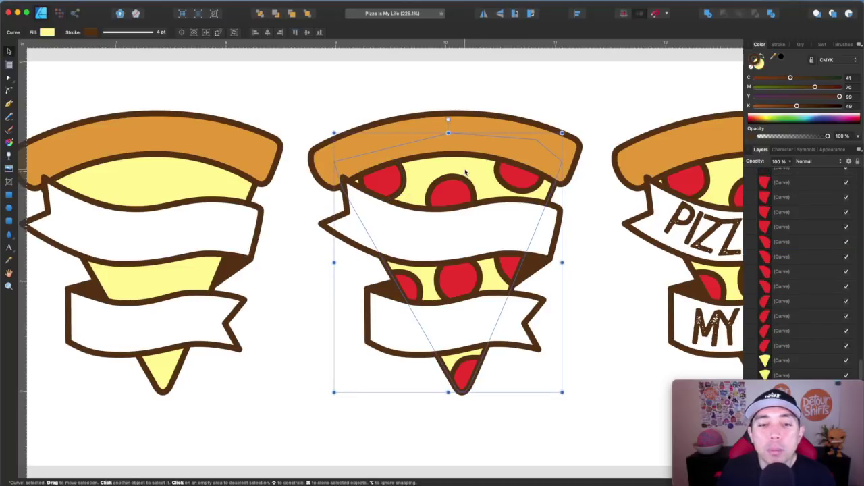
{"action": "scroll", "coordinate": [466, 174], "scroll_direction": "right", "scroll_amount": 10}
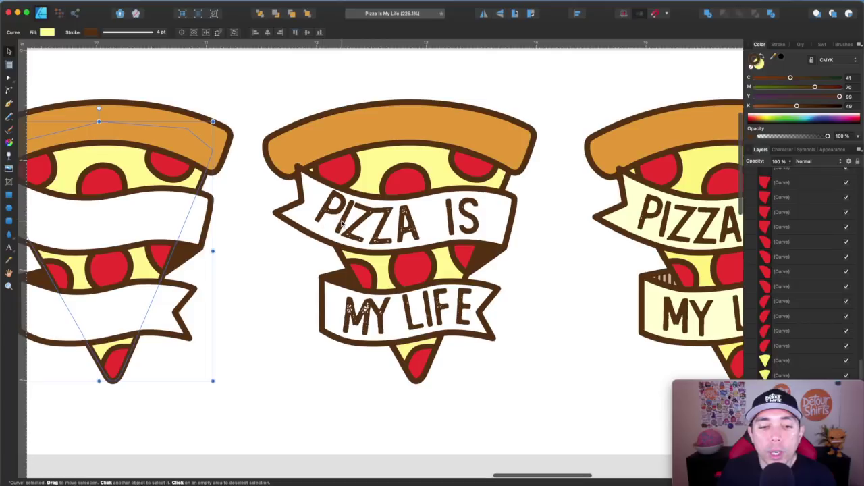
Step: Examine the PIZZA IS banner text and its frame, then start a new Pen curve above the crust
{"action": "left_click", "coordinate": [414, 254]}
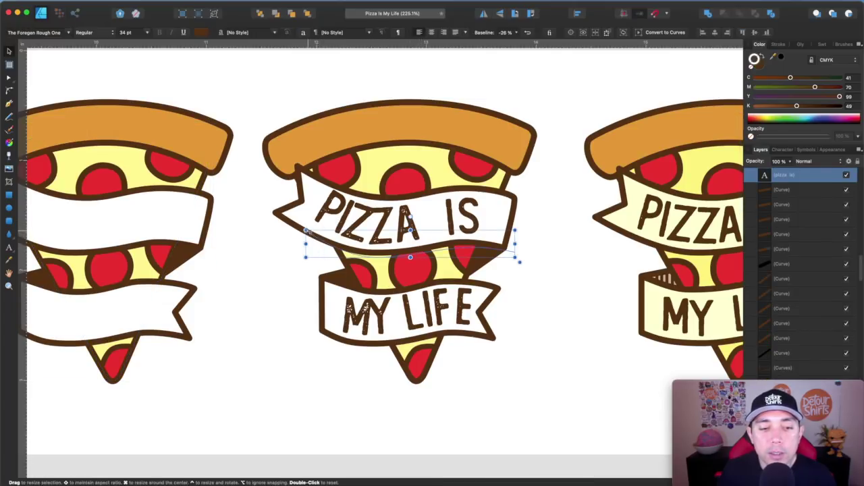
{"action": "mouse_move", "coordinate": [304, 229]}
{"action": "left_mouse_down"}
{"action": "mouse_move", "coordinate": [294, 216]}
{"action": "mouse_move", "coordinate": [317, 228]}
{"action": "mouse_move", "coordinate": [301, 215]}
{"action": "mouse_move", "coordinate": [306, 227]}
{"action": "left_mouse_up"}
{"action": "triple_click", "coordinate": [363, 230]}
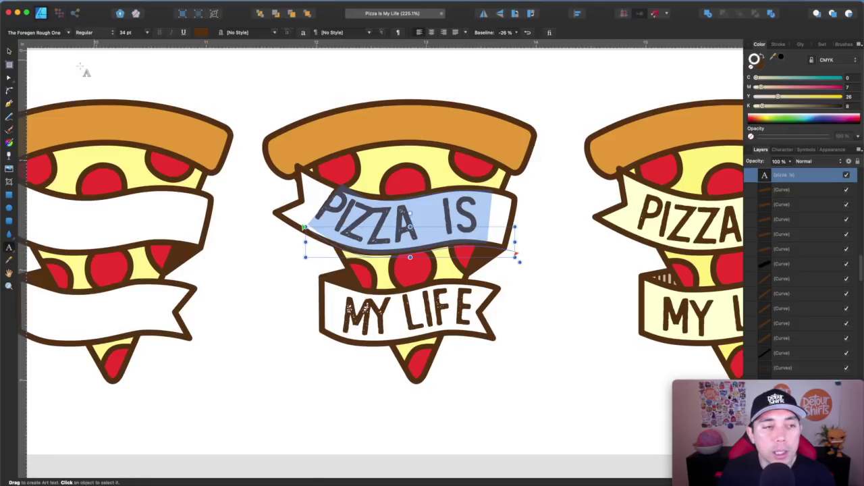
{"action": "left_click", "coordinate": [9, 51]}
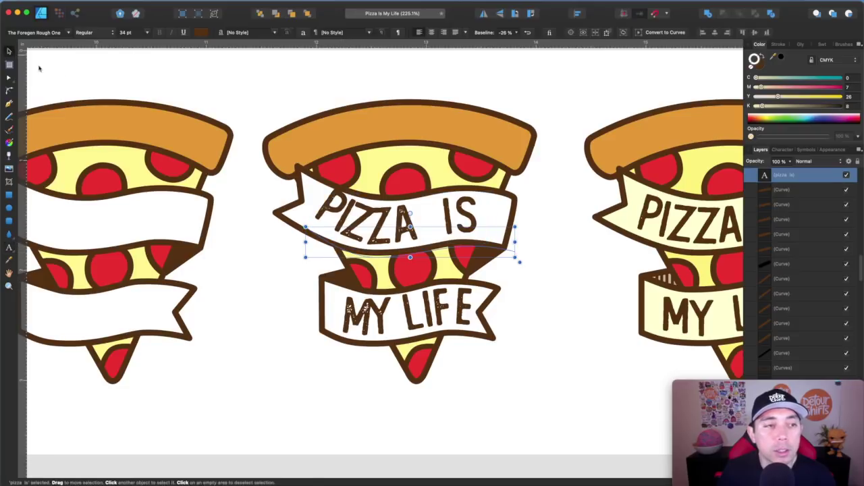
{"action": "left_click", "coordinate": [8, 103]}
{"action": "left_click", "coordinate": [268, 100]}
{"action": "left_click_drag", "start_coordinate": [461, 88], "coordinate": [568, 112]}
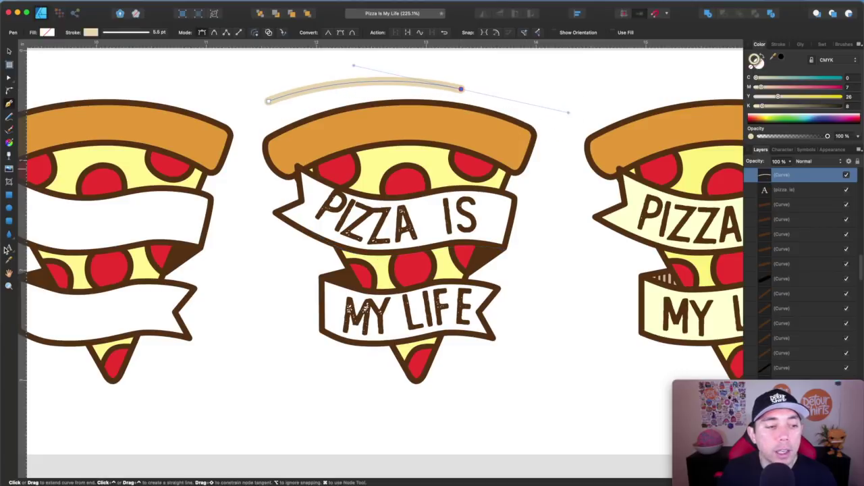
{"action": "left_click", "coordinate": [9, 247]}
{"action": "left_click", "coordinate": [292, 99]}
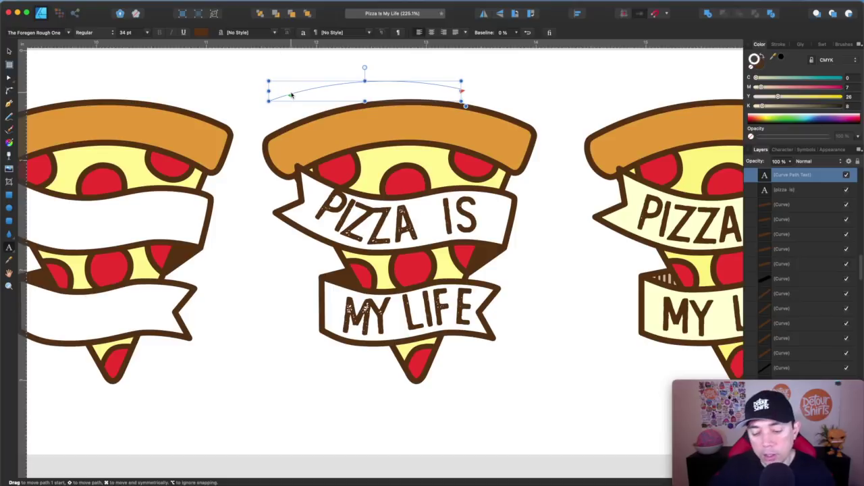
{"action": "type", "text": "K"}
{"action": "key", "text": "Escape"}
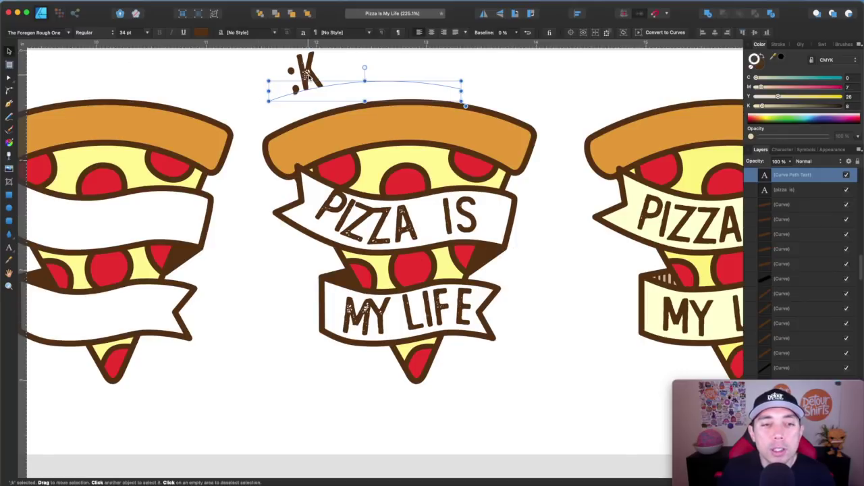
{"action": "key", "text": "Delete"}
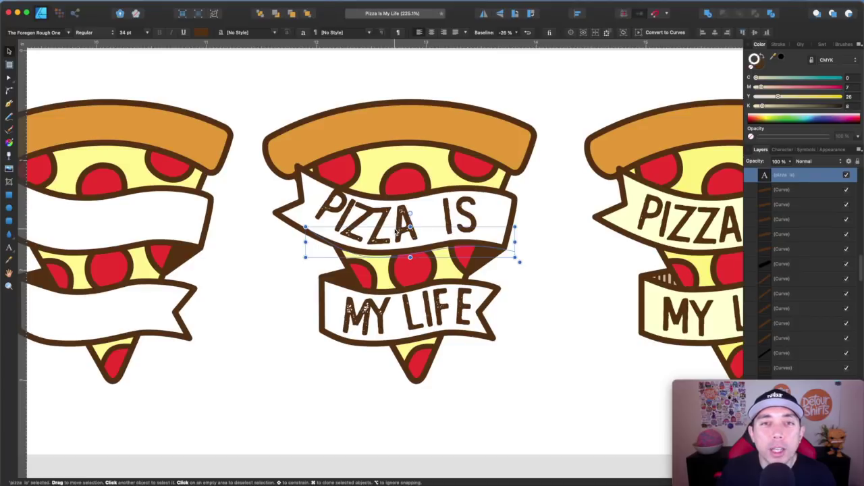
Step: Reduce the kerning after the I in PIZZA with the Artistic Text tool and Option+Left Arrow
{"action": "scroll", "coordinate": [379, 233], "scroll_direction": "right", "scroll_amount": 10}
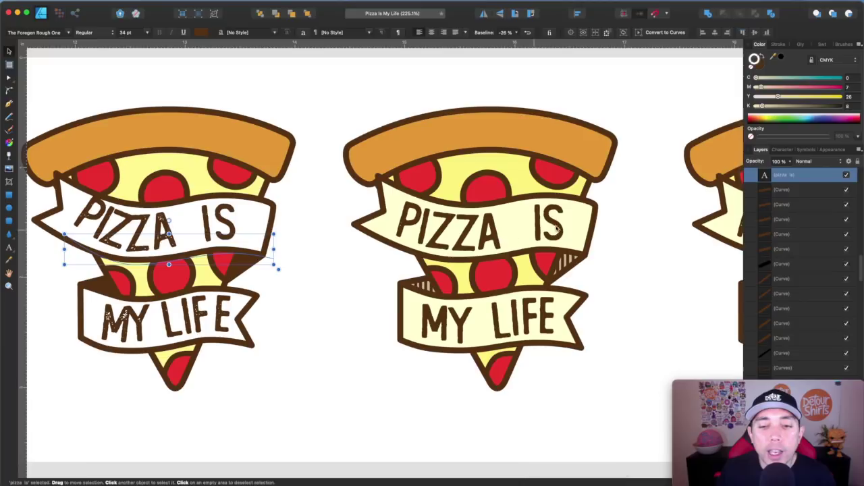
{"action": "scroll", "coordinate": [249, 230], "scroll_direction": "left", "scroll_amount": 4}
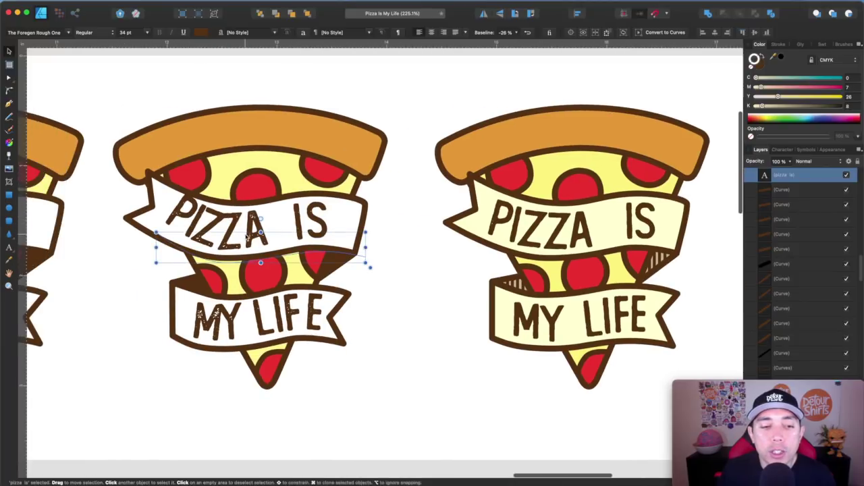
{"action": "scroll", "coordinate": [249, 234], "scroll_direction": "left", "scroll_amount": 5}
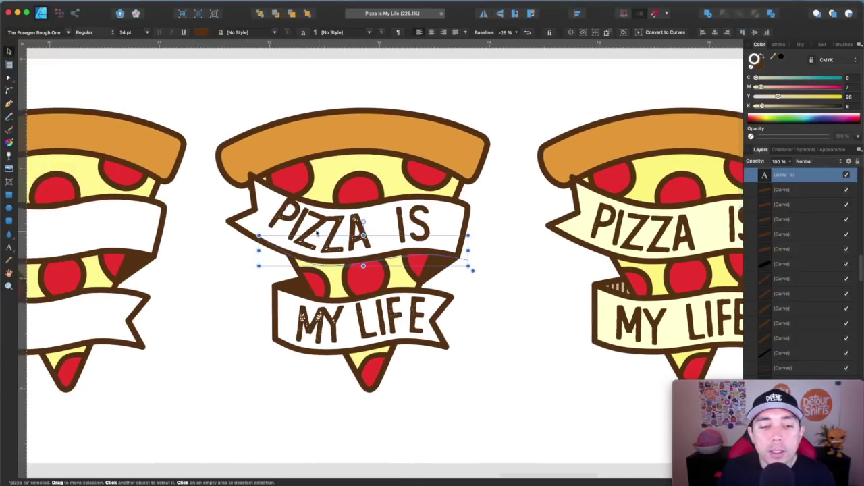
{"action": "key", "text": "t"}
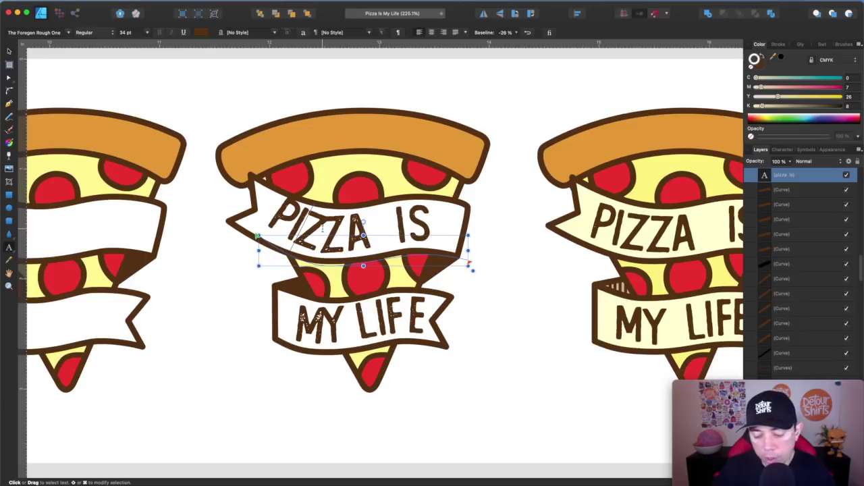
{"action": "left_click", "coordinate": [323, 230]}
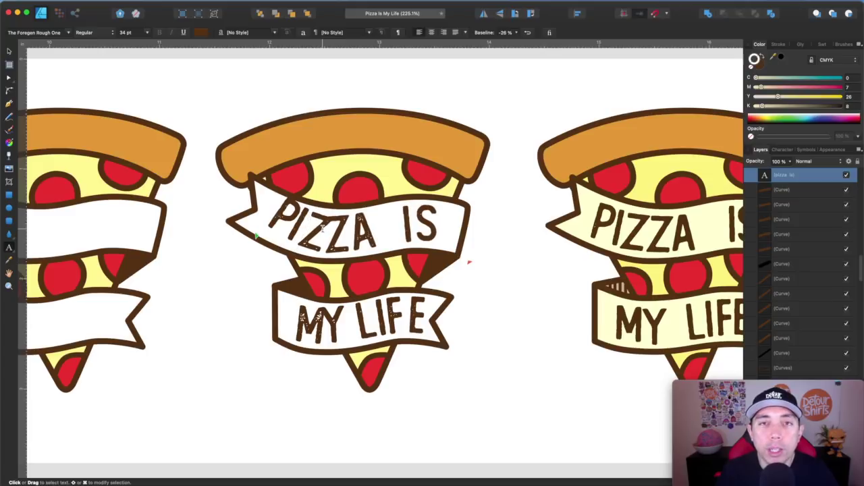
{"action": "key", "text": "alt+Left"}
{"action": "key", "text": "alt+Left"}
{"action": "key", "text": "alt+Left"}
{"action": "key", "text": "alt+Left"}
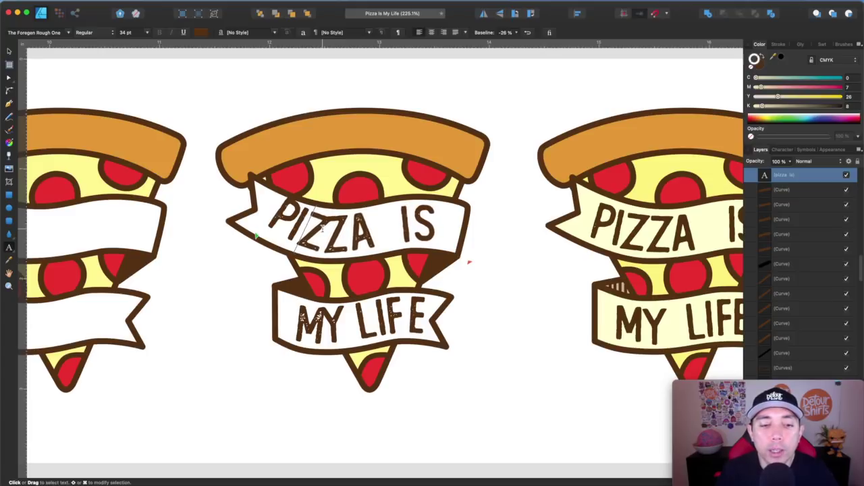
{"action": "key", "text": "Escape"}
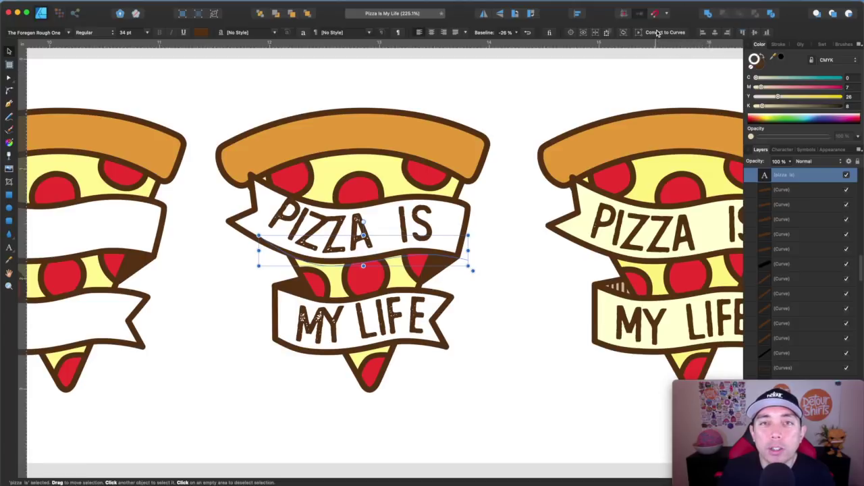
Step: Convert the PIZZA IS text to curves and select individual letters like the S and I
{"action": "left_click", "coordinate": [657, 34]}
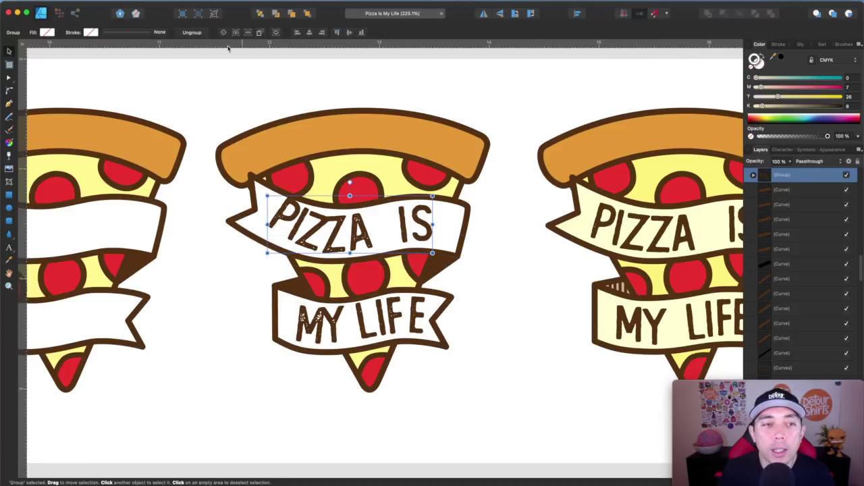
{"action": "left_click", "coordinate": [521, 193]}
{"action": "left_click", "coordinate": [428, 225]}
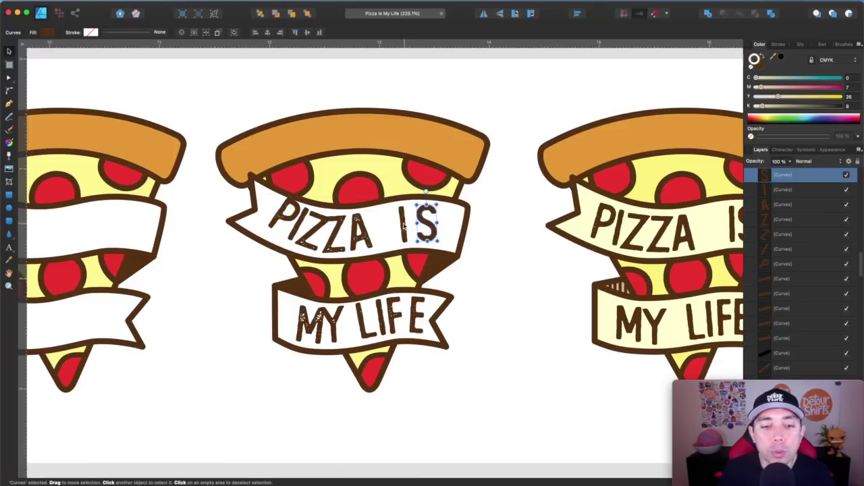
{"action": "left_click", "coordinate": [408, 226]}
Step: Shift the A and the second Z to the right
{"action": "left_click", "coordinate": [356, 227]}
{"action": "mouse_move", "coordinate": [357, 227]}
{"action": "left_mouse_down"}
{"action": "mouse_move", "coordinate": [366, 226]}
{"action": "mouse_move", "coordinate": [340, 228]}
{"action": "left_mouse_up"}
{"action": "left_click", "coordinate": [332, 229]}
{"action": "scroll", "coordinate": [341, 228], "scroll_direction": "right", "scroll_amount": 5}
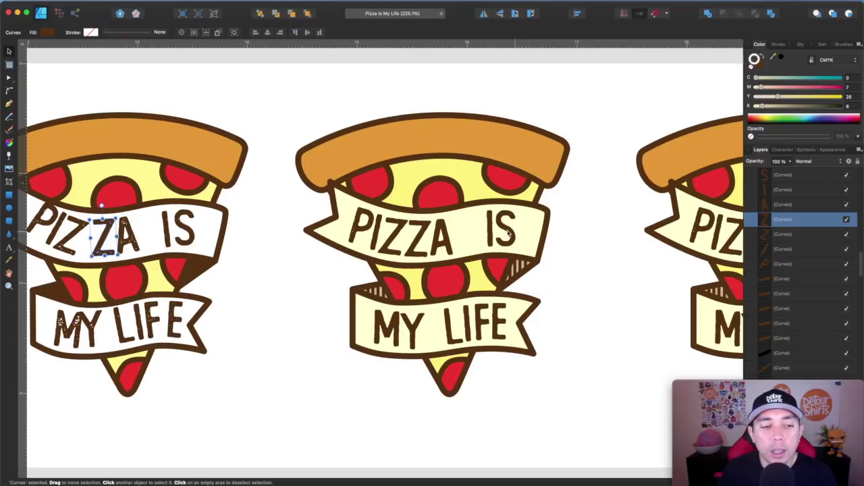
{"action": "scroll", "coordinate": [328, 218], "scroll_direction": "down", "scroll_amount": 2}
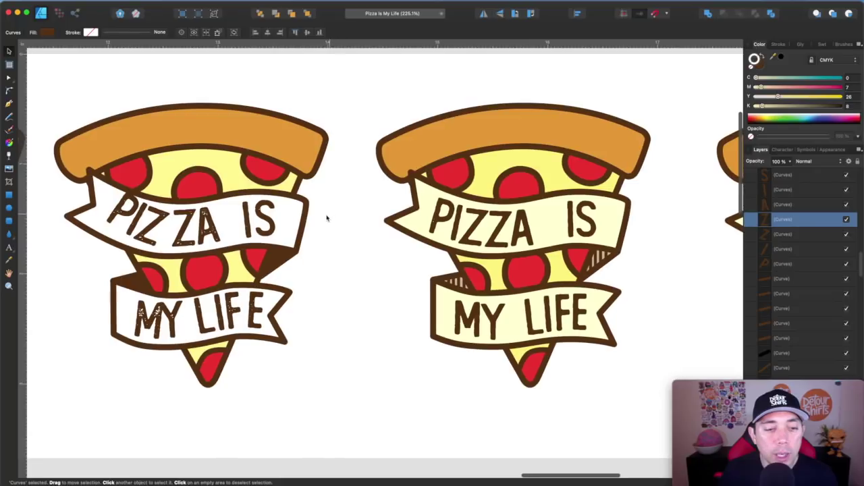
{"action": "scroll", "coordinate": [405, 222], "scroll_direction": "up", "scroll_amount": 2}
{"action": "left_click", "coordinate": [484, 226]}
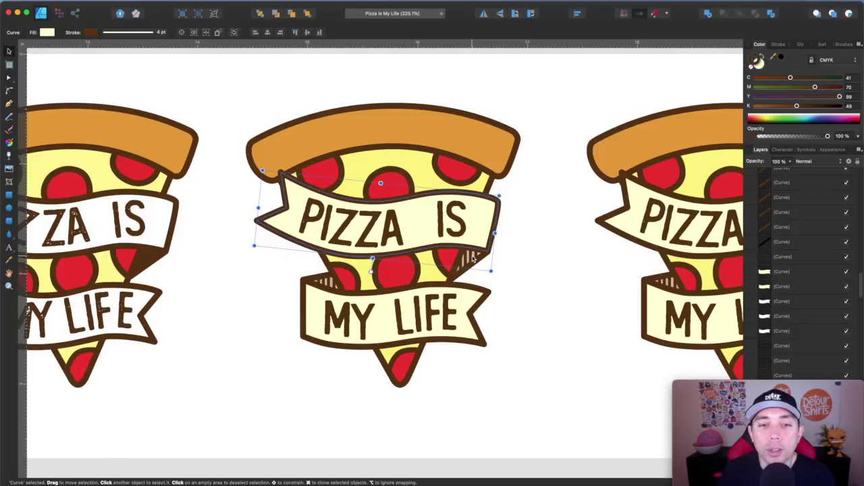
{"action": "left_click", "coordinate": [520, 297]}
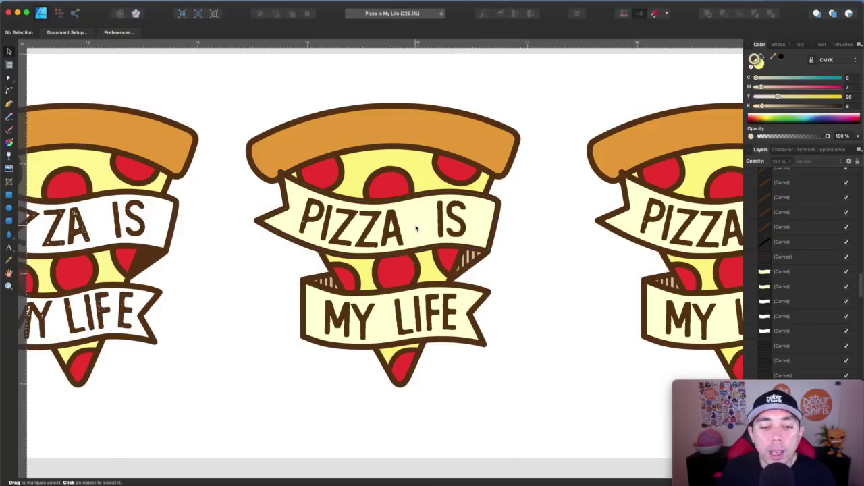
{"action": "scroll", "coordinate": [418, 230], "scroll_direction": "left", "scroll_amount": 5}
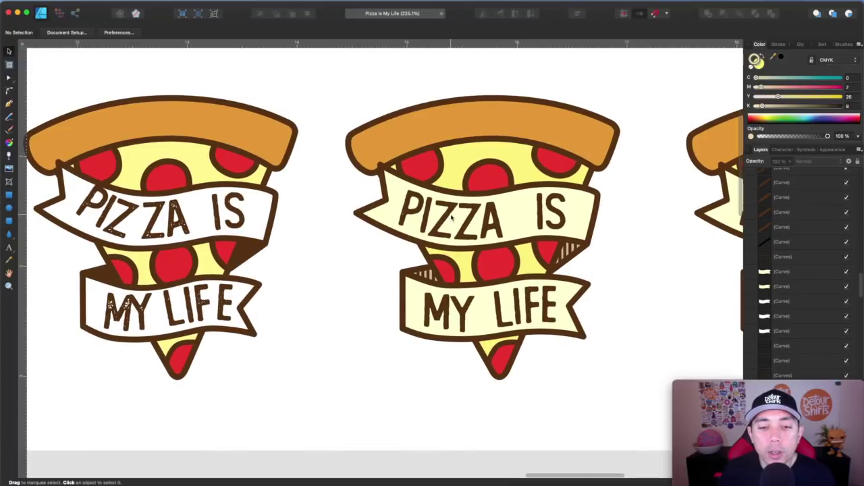
{"action": "scroll", "coordinate": [433, 227], "scroll_direction": "up", "scroll_amount": 5}
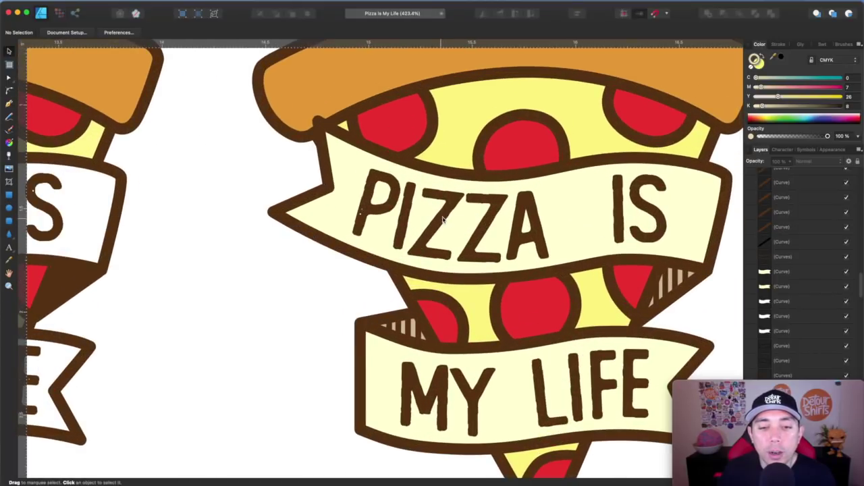
{"action": "scroll", "coordinate": [438, 227], "scroll_direction": "left", "scroll_amount": 10}
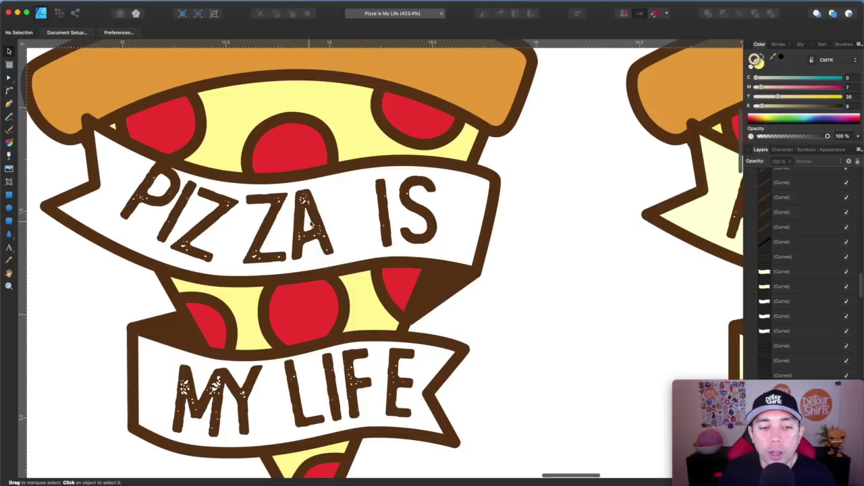
{"action": "scroll", "coordinate": [314, 226], "scroll_direction": "right", "scroll_amount": 5}
{"action": "scroll", "coordinate": [314, 225], "scroll_direction": "down", "scroll_amount": 5}
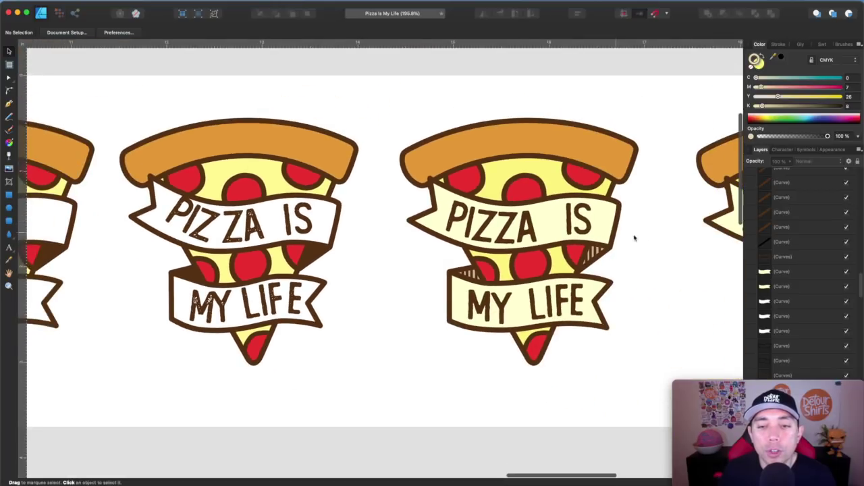
{"action": "scroll", "coordinate": [641, 240], "scroll_direction": "right", "scroll_amount": 3}
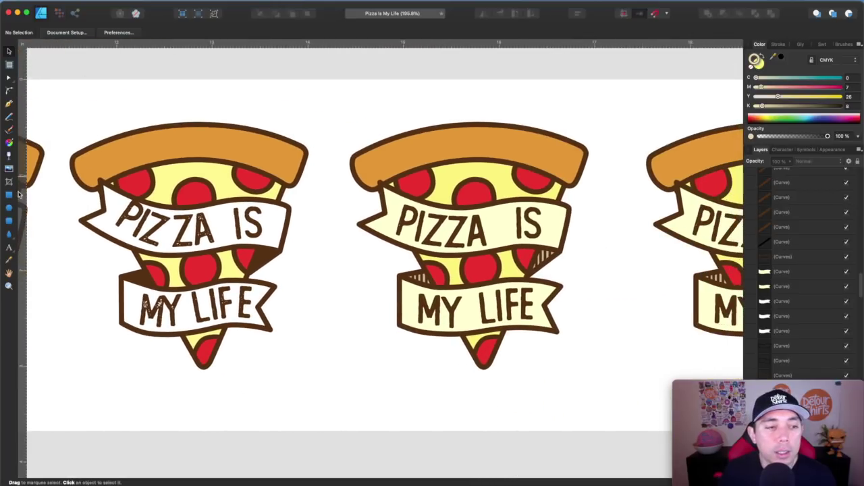
Step: Check the MY LIFE text's font, then deselect it
{"action": "left_click", "coordinate": [218, 304]}
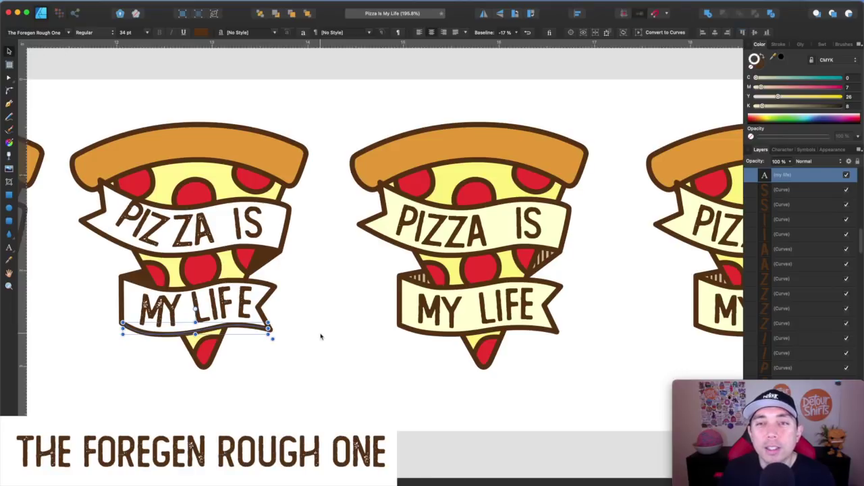
{"action": "scroll", "coordinate": [227, 328], "scroll_direction": "up", "scroll_amount": 4}
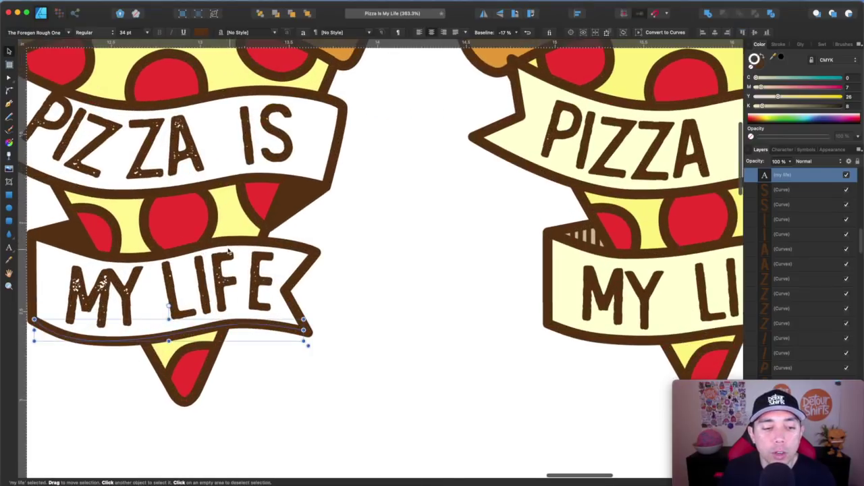
{"action": "left_click", "coordinate": [470, 259]}
{"action": "scroll", "coordinate": [470, 247], "scroll_direction": "up", "scroll_amount": 2}
{"action": "scroll", "coordinate": [470, 247], "scroll_direction": "right", "scroll_amount": 3}
{"action": "scroll", "coordinate": [469, 244], "scroll_direction": "right", "scroll_amount": 4}
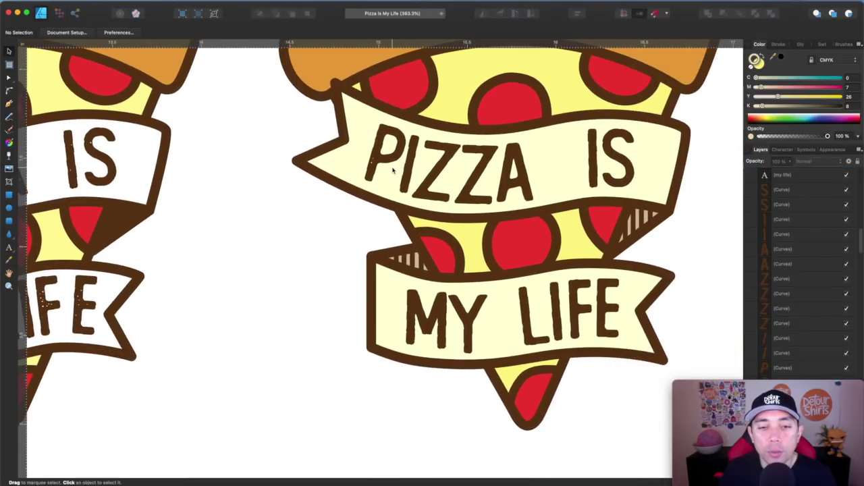
{"action": "scroll", "coordinate": [393, 171], "scroll_direction": "up", "scroll_amount": 9}
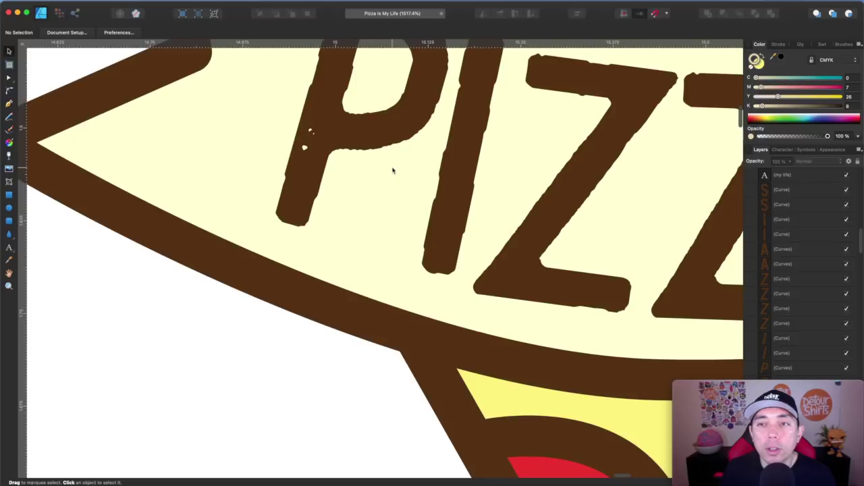
{"action": "scroll", "coordinate": [393, 171], "scroll_direction": "up", "scroll_amount": 3}
{"action": "scroll", "coordinate": [392, 171], "scroll_direction": "left", "scroll_amount": 2}
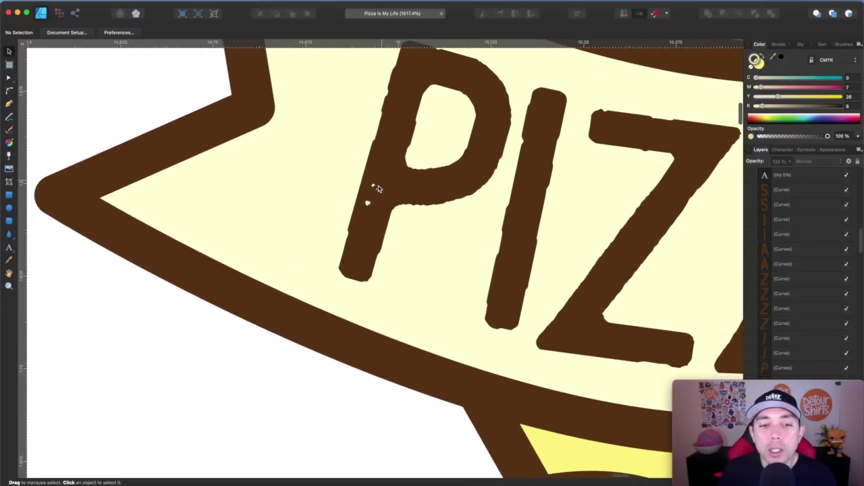
Step: Delete the two stray nodes from the P's stem with the Node tool
{"action": "left_click", "coordinate": [372, 189]}
{"action": "key", "text": "a"}
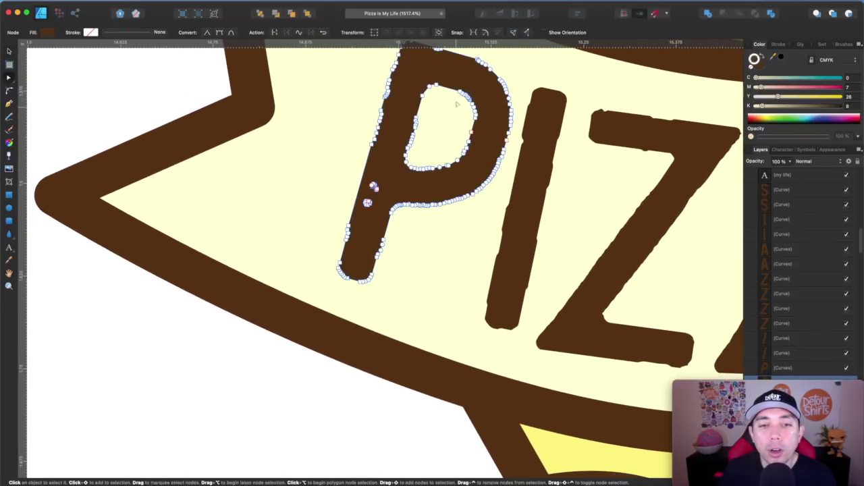
{"action": "left_click_drag", "start_coordinate": [385, 179], "coordinate": [363, 220]}
{"action": "key", "text": "Delete"}
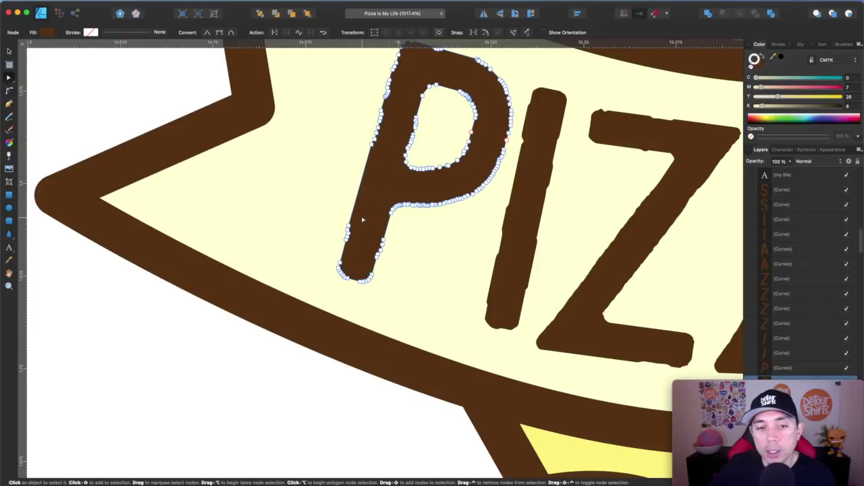
Step: Select the cream banner behind PIZZA and pan around the slices
{"action": "left_click", "coordinate": [411, 228]}
{"action": "scroll", "coordinate": [414, 231], "scroll_direction": "down", "scroll_amount": 5}
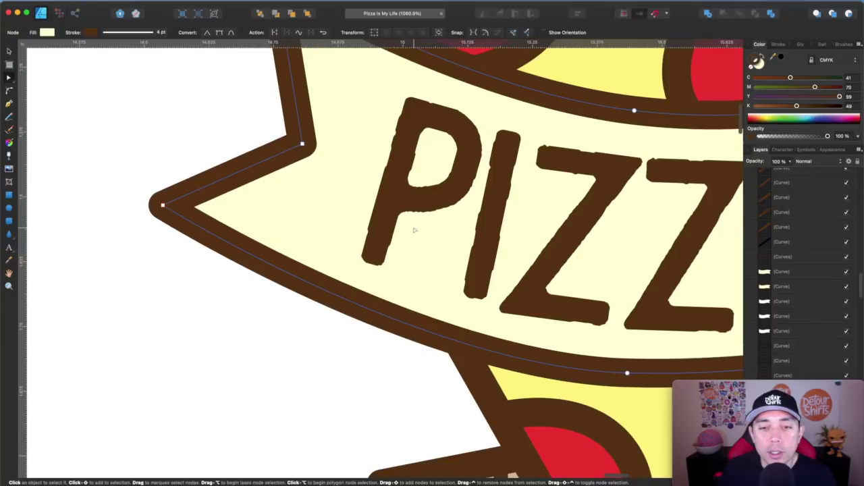
{"action": "scroll", "coordinate": [414, 230], "scroll_direction": "down", "scroll_amount": 5}
{"action": "scroll", "coordinate": [307, 200], "scroll_direction": "right", "scroll_amount": 3}
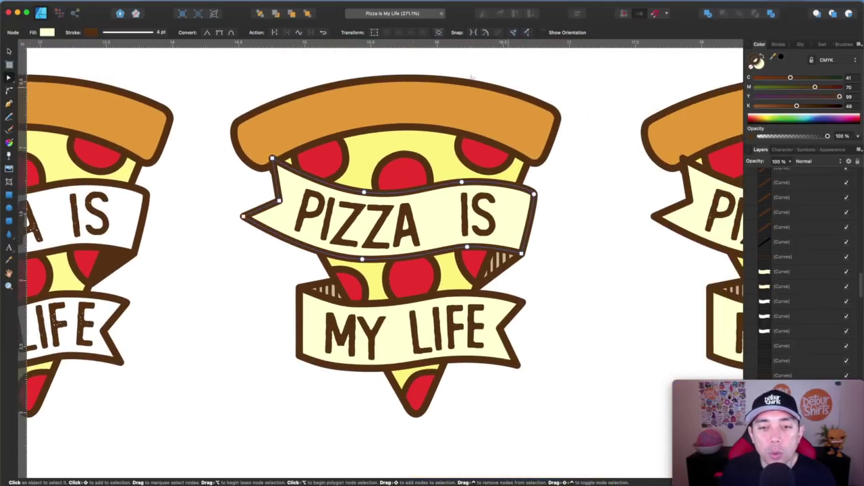
{"action": "scroll", "coordinate": [338, 250], "scroll_direction": "left", "scroll_amount": 3}
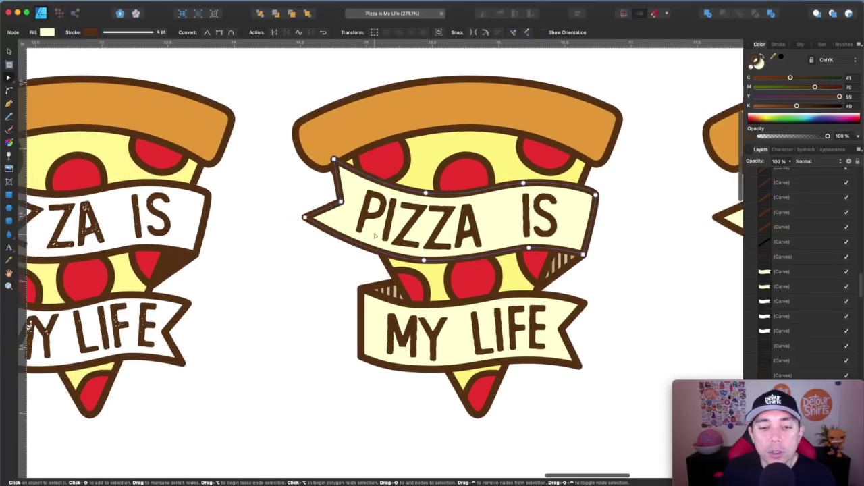
{"action": "scroll", "coordinate": [360, 261], "scroll_direction": "left", "scroll_amount": 4}
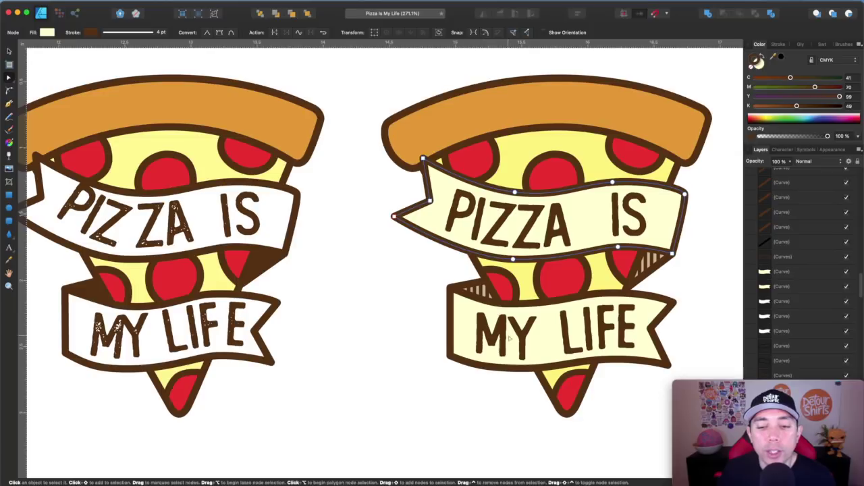
{"action": "scroll", "coordinate": [511, 336], "scroll_direction": "right", "scroll_amount": 5}
{"action": "scroll", "coordinate": [513, 335], "scroll_direction": "down", "scroll_amount": 3}
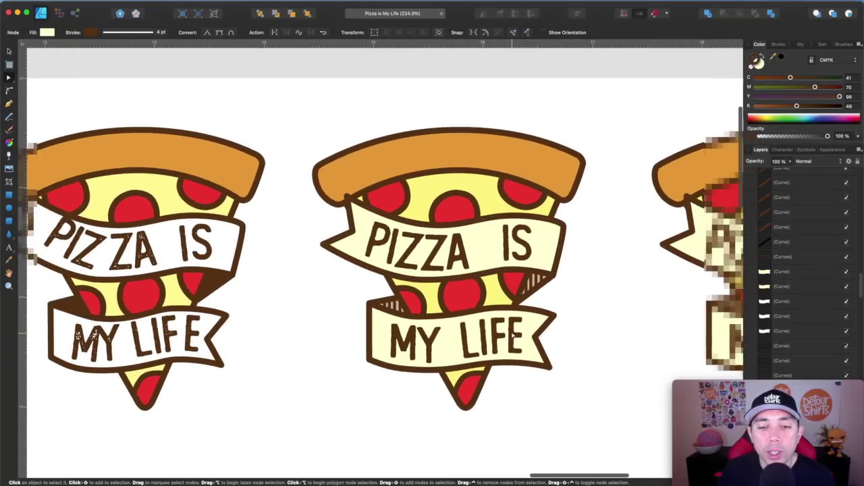
{"action": "scroll", "coordinate": [513, 335], "scroll_direction": "down", "scroll_amount": 3}
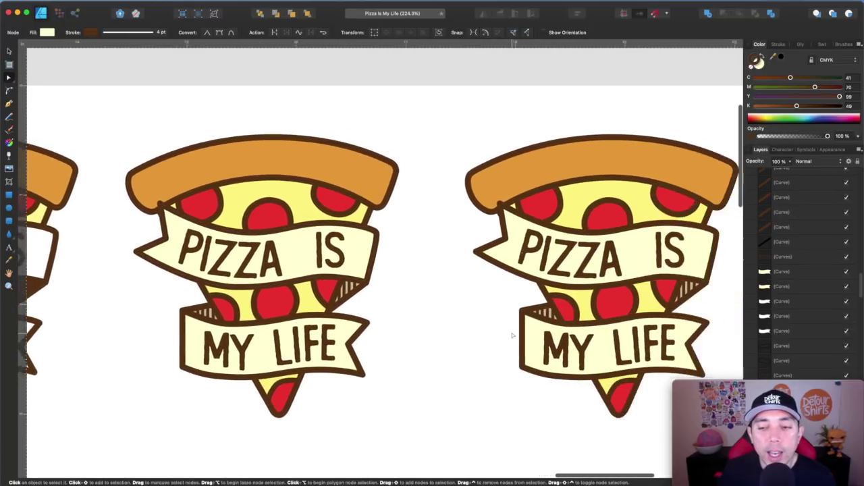
{"action": "scroll", "coordinate": [572, 274], "scroll_direction": "up", "scroll_amount": 3}
{"action": "scroll", "coordinate": [571, 274], "scroll_direction": "up", "scroll_amount": 3}
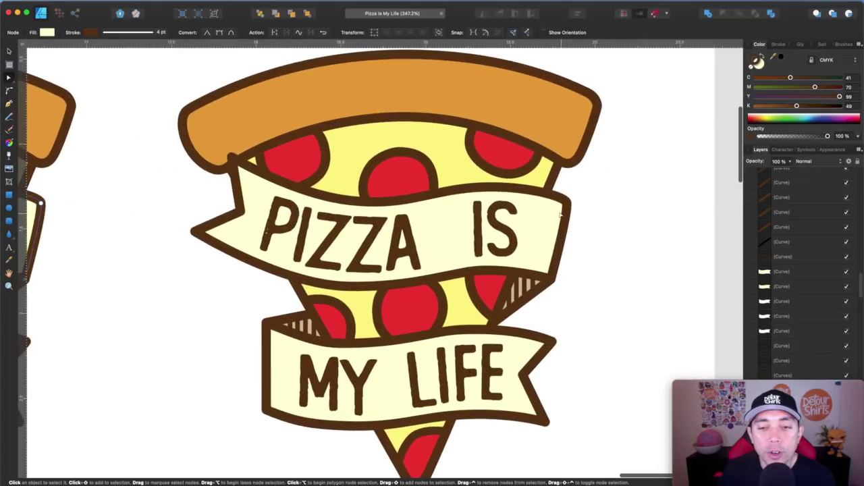
Step: Select the left pizza's PIZZA IS ribbon and expand its stroke into a filled shape
{"action": "left_click", "coordinate": [552, 197]}
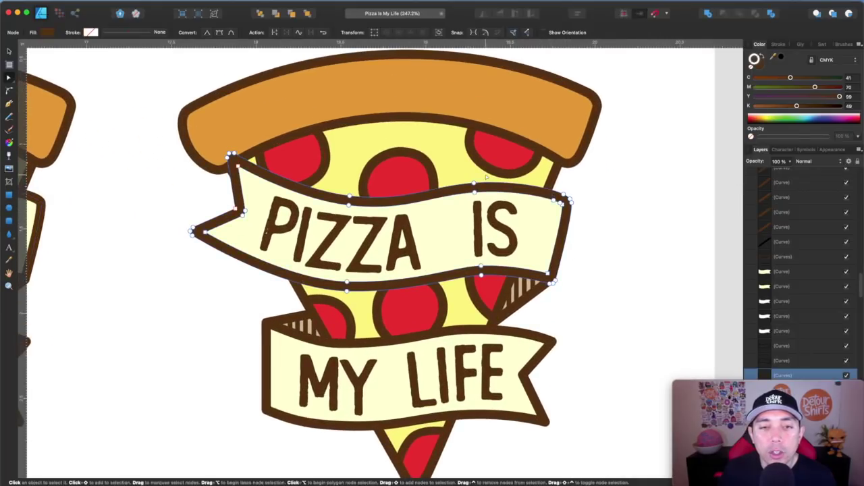
{"action": "scroll", "coordinate": [445, 144], "scroll_direction": "left", "scroll_amount": 5}
{"action": "left_click", "coordinate": [341, 200]}
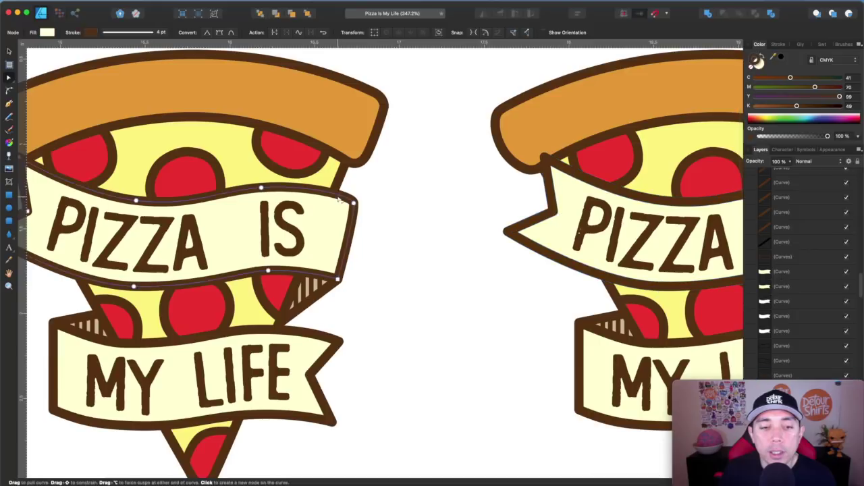
{"action": "scroll", "coordinate": [324, 194], "scroll_direction": "right", "scroll_amount": 6}
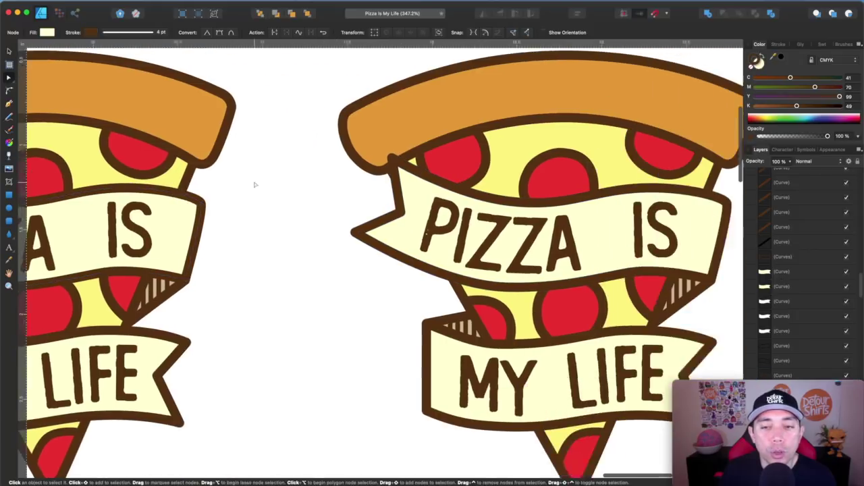
{"action": "left_click", "coordinate": [409, 190]}
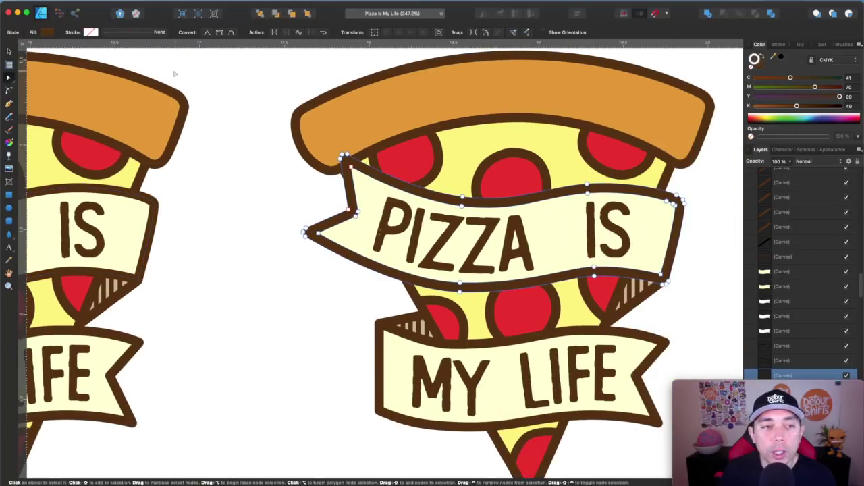
{"action": "scroll", "coordinate": [209, 130], "scroll_direction": "left", "scroll_amount": 6}
{"action": "left_click", "coordinate": [277, 187]}
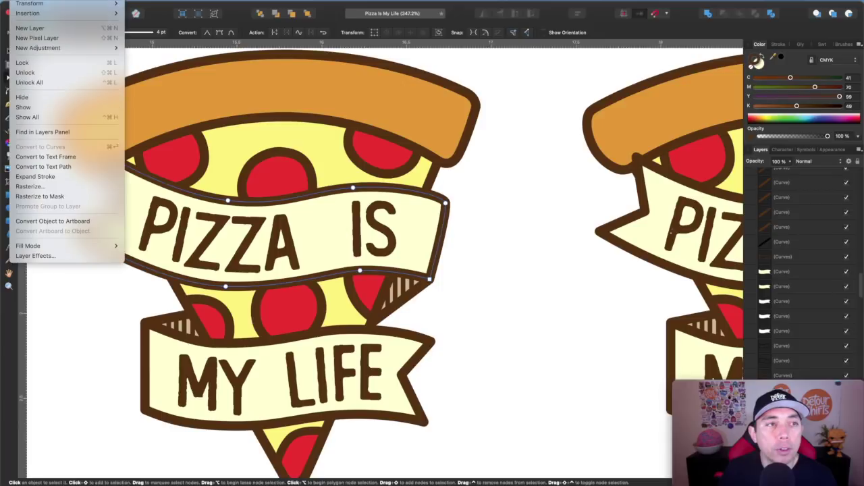
{"action": "left_click", "coordinate": [61, 176]}
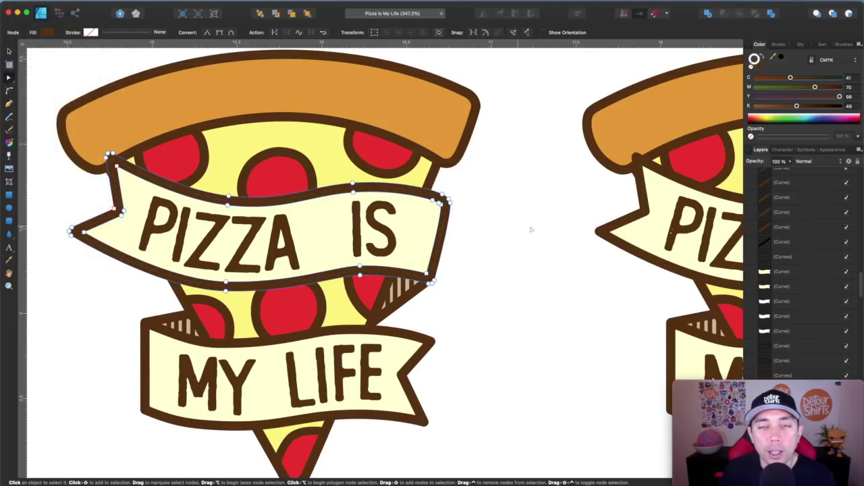
{"action": "scroll", "coordinate": [531, 230], "scroll_direction": "down", "scroll_amount": 5}
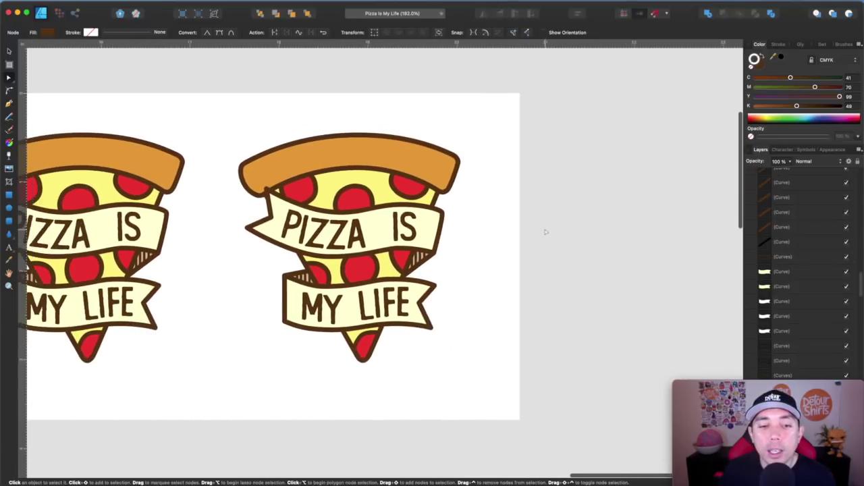
{"action": "scroll", "coordinate": [545, 231], "scroll_direction": "left", "scroll_amount": 3}
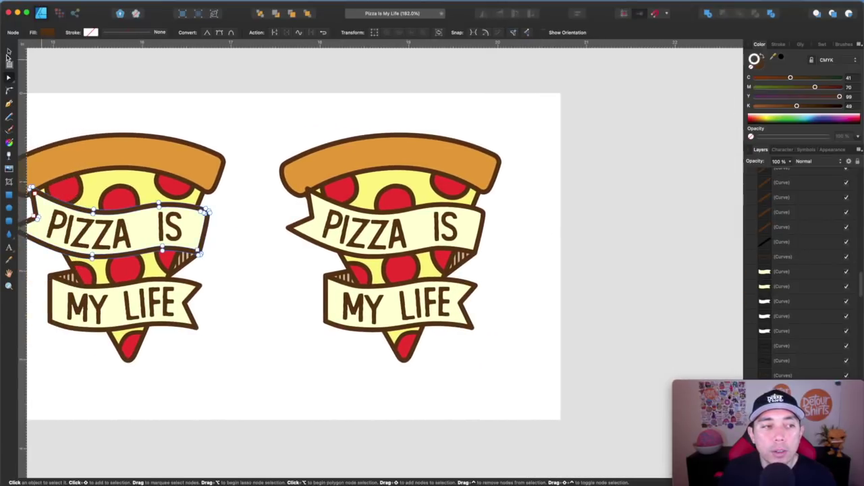
{"action": "left_click", "coordinate": [9, 53]}
{"action": "left_click", "coordinate": [372, 135]}
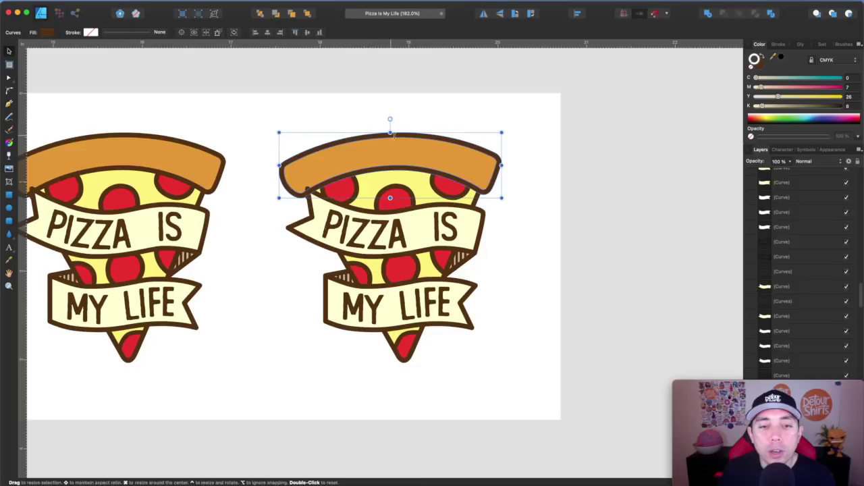
{"action": "scroll", "coordinate": [492, 243], "scroll_direction": "down", "scroll_amount": 3}
{"action": "scroll", "coordinate": [492, 243], "scroll_direction": "up", "scroll_amount": 8}
{"action": "scroll", "coordinate": [492, 243], "scroll_direction": "down", "scroll_amount": 3}
{"action": "scroll", "coordinate": [492, 243], "scroll_direction": "down", "scroll_amount": 3}
{"action": "scroll", "coordinate": [491, 243], "scroll_direction": "up", "scroll_amount": 2}
{"action": "scroll", "coordinate": [339, 144], "scroll_direction": "down", "scroll_amount": 5}
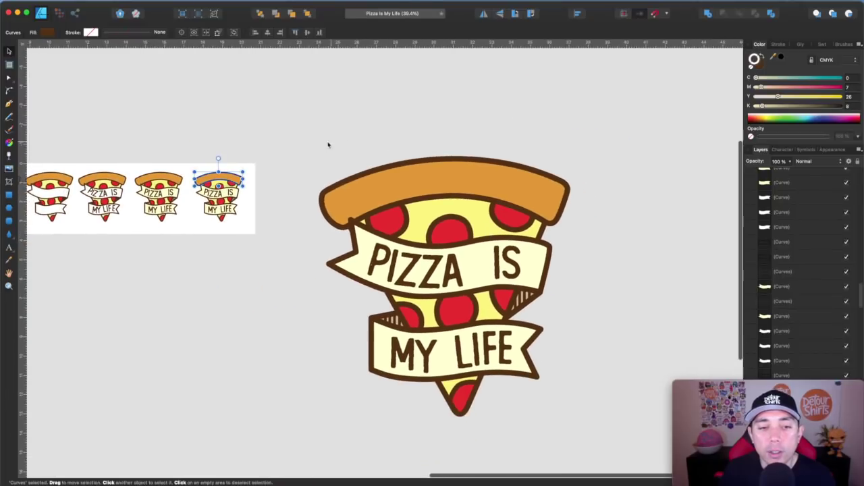
{"action": "left_click", "coordinate": [304, 145]}
{"action": "left_click_drag", "start_coordinate": [304, 145], "coordinate": [598, 444]}
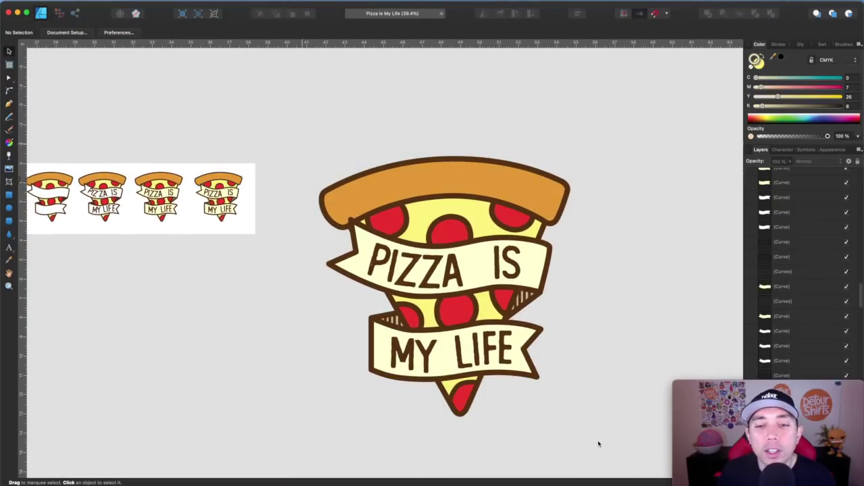
{"action": "left_click_drag", "start_coordinate": [295, 138], "coordinate": [613, 438]}
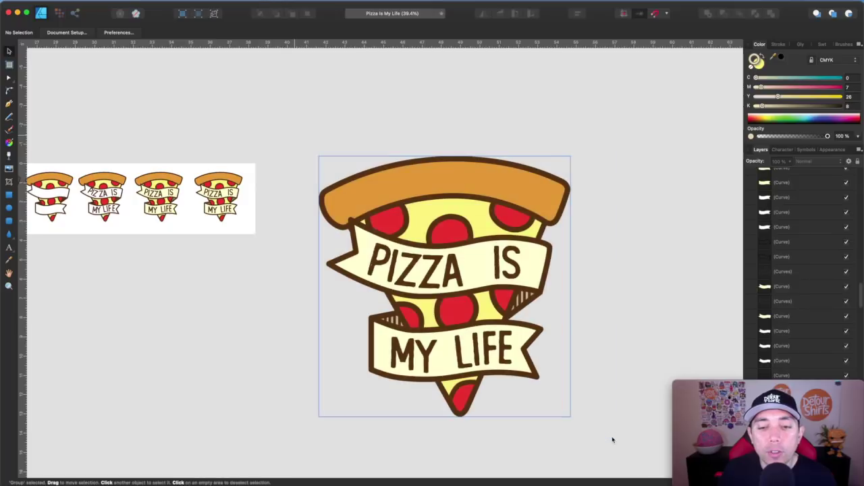
{"action": "left_click", "coordinate": [639, 301]}
{"action": "scroll", "coordinate": [618, 293], "scroll_direction": "up", "scroll_amount": 3}
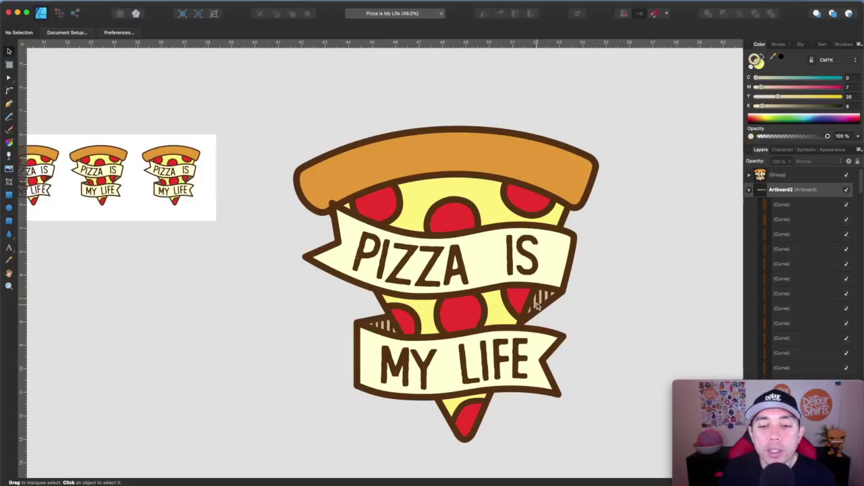
Step: Marquee-select the large PIZZA IS MY LIFE slice so it is selected as one group
{"action": "left_click", "coordinate": [558, 255]}
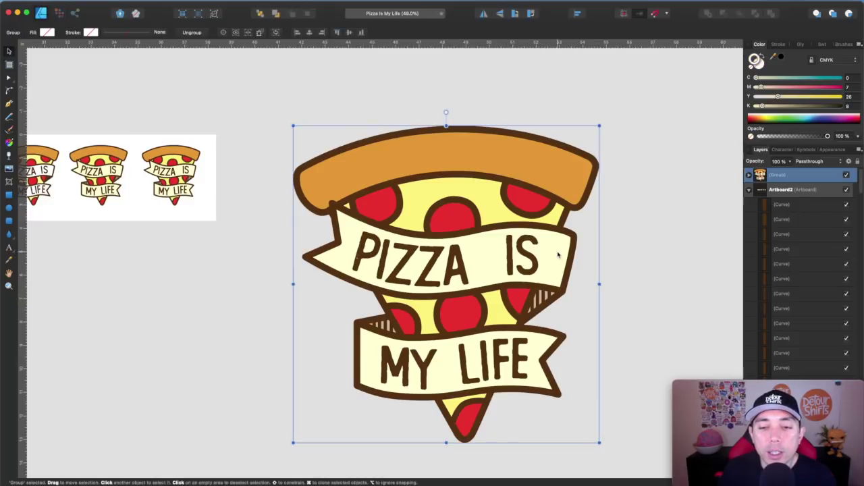
{"action": "double_click", "coordinate": [558, 254]}
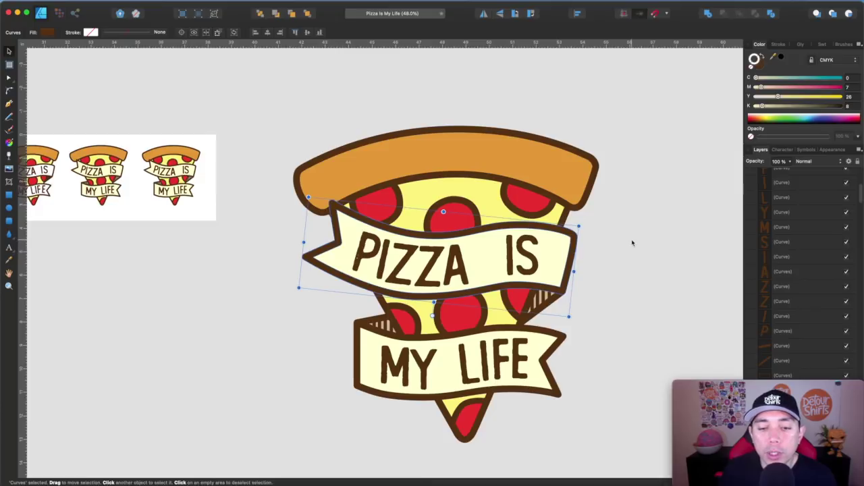
{"action": "left_click", "coordinate": [615, 259]}
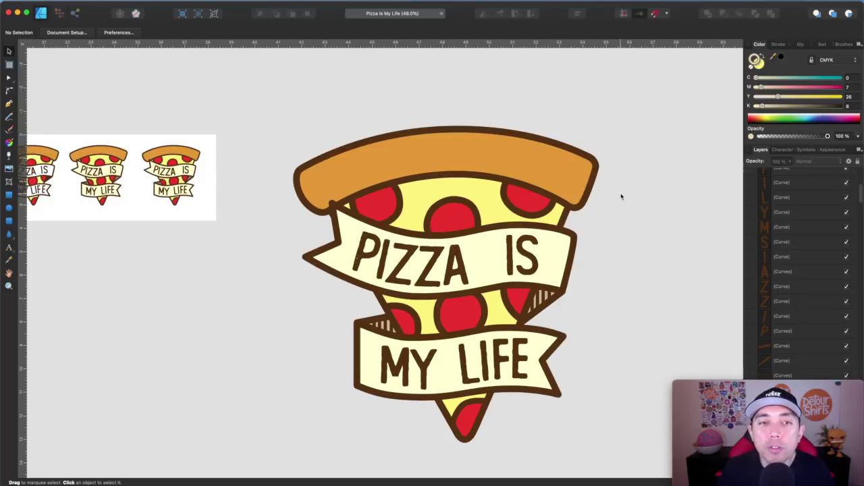
{"action": "scroll", "coordinate": [378, 101], "scroll_direction": "down", "scroll_amount": 3}
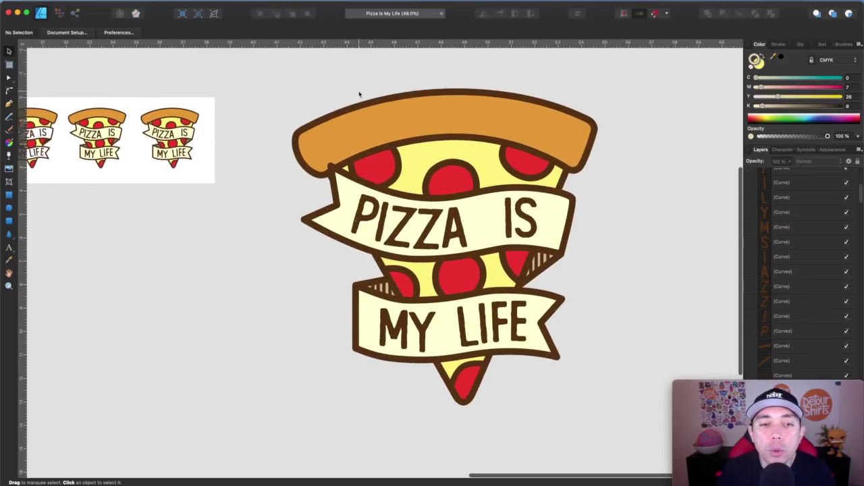
{"action": "left_click_drag", "start_coordinate": [270, 70], "coordinate": [626, 442]}
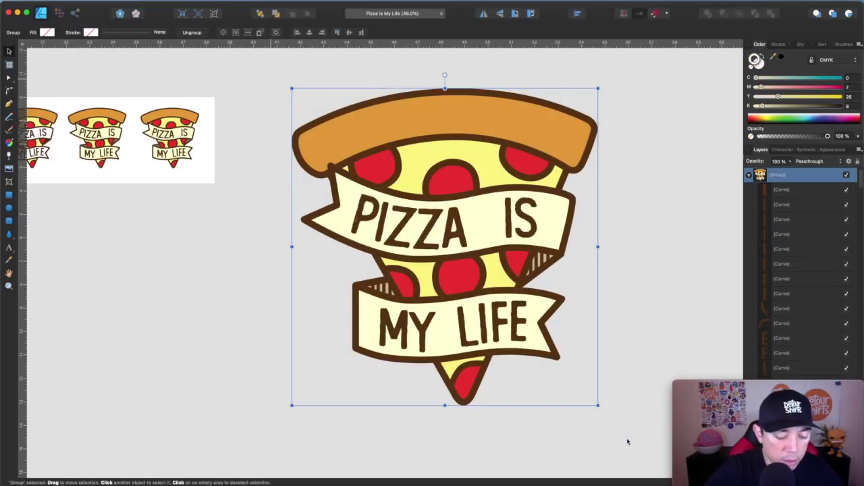
Step: Export the pizza as a 3922x4064 px PNG with area 'Selection without background'
{"action": "key", "text": "super+alt+shift+s"}
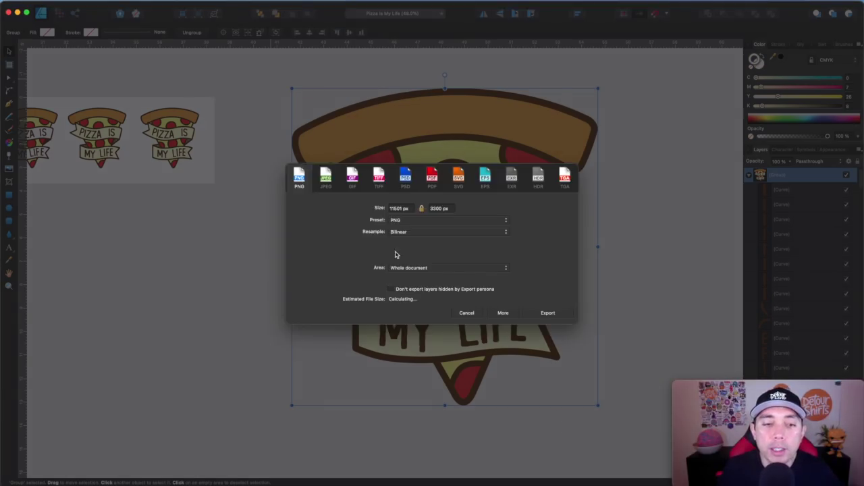
{"action": "left_click", "coordinate": [500, 270]}
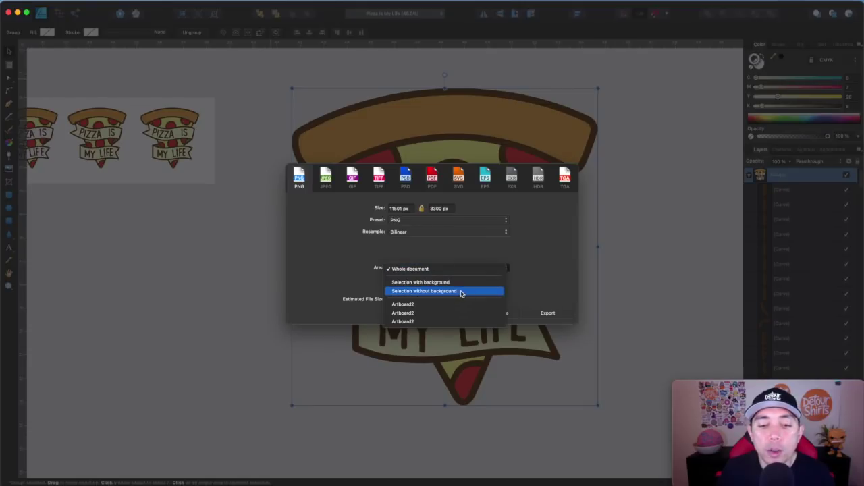
{"action": "left_click", "coordinate": [461, 293]}
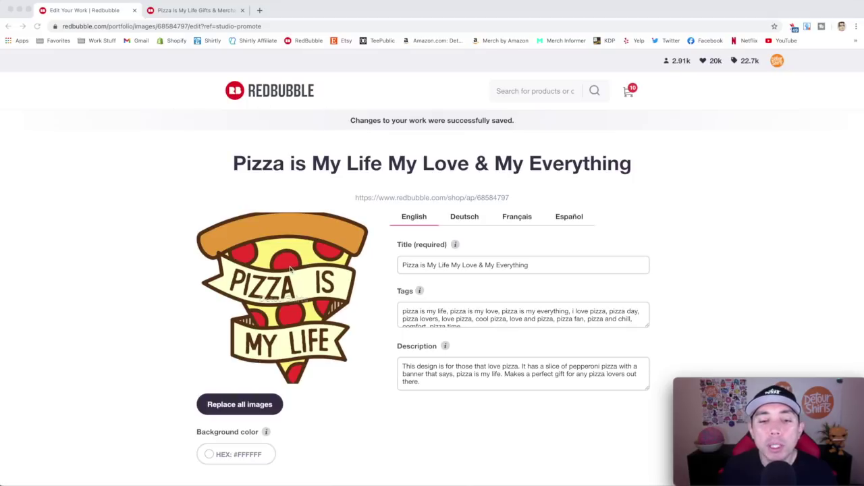
Step: Switch to the 'Pizza Is My Life Gifts' tab showing the 4,904 search results
{"action": "scroll", "coordinate": [332, 304], "scroll_direction": "down", "scroll_amount": 1}
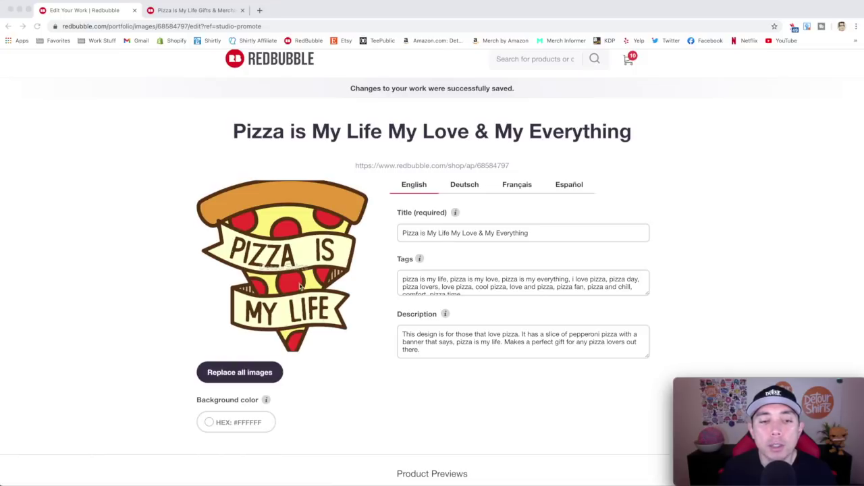
{"action": "left_click", "coordinate": [453, 236]}
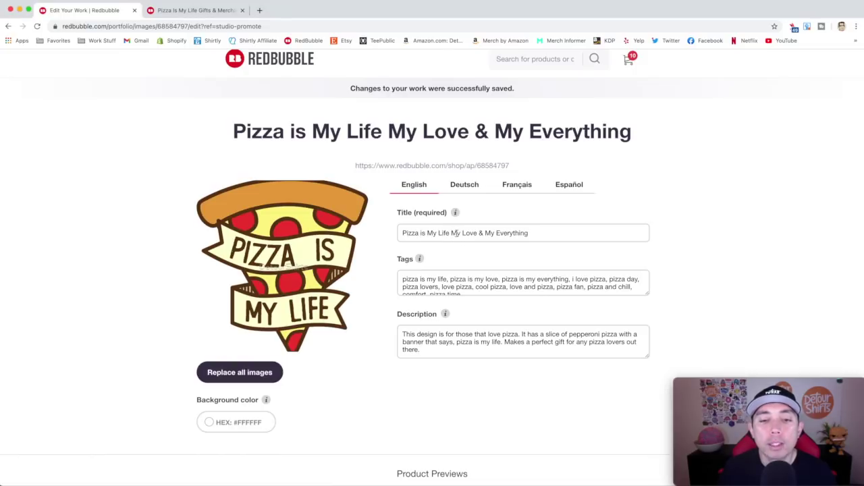
{"action": "left_click", "coordinate": [190, 9]}
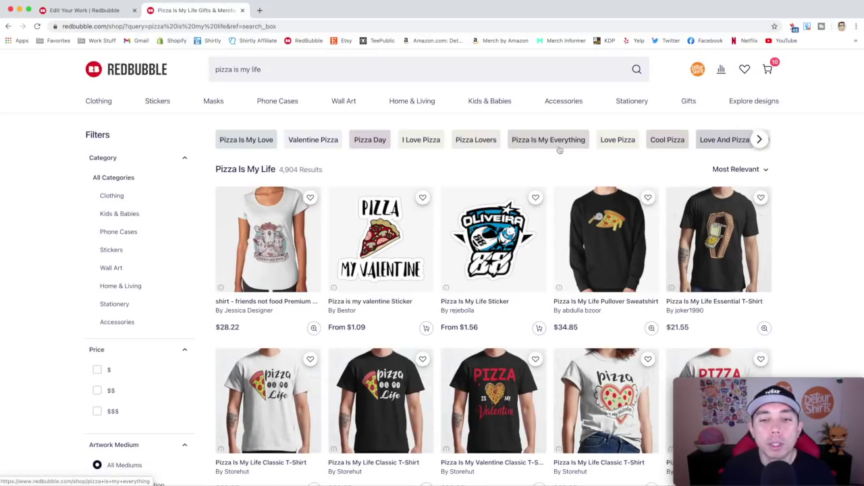
Step: Browse more related search tags for pizza is my life, then return to Edit Your Work
{"action": "left_click", "coordinate": [105, 12]}
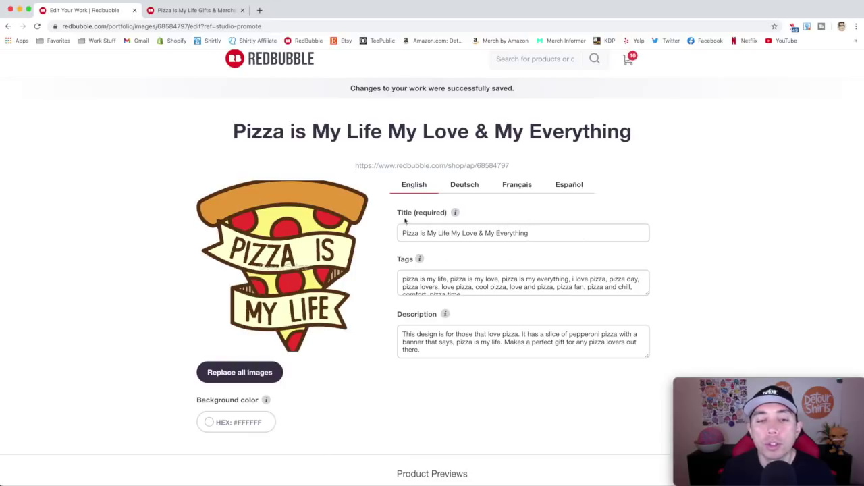
{"action": "scroll", "coordinate": [459, 268], "scroll_direction": "down", "scroll_amount": 1}
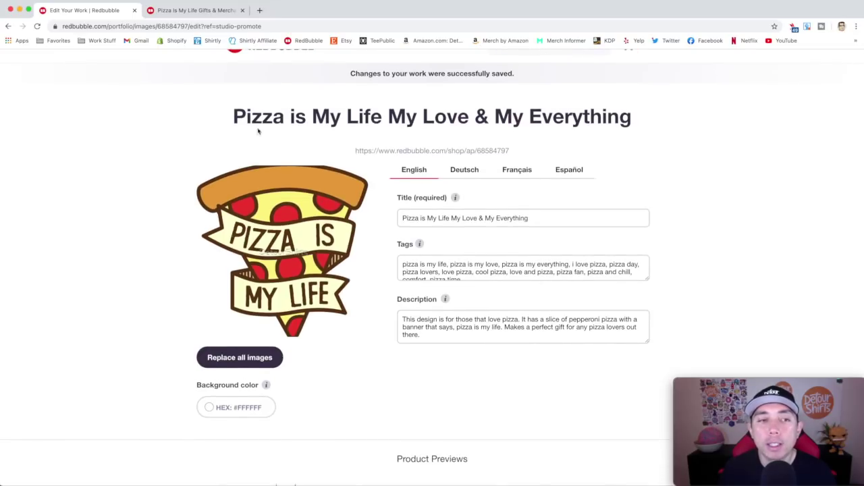
{"action": "left_click", "coordinate": [195, 11]}
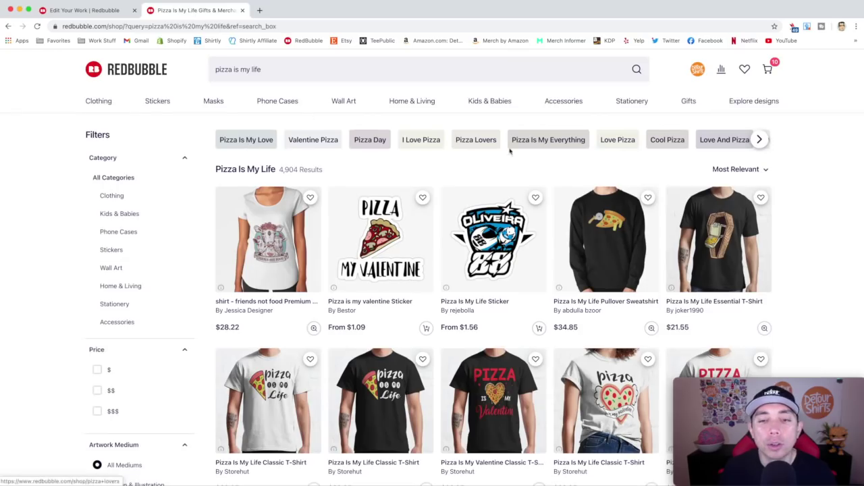
{"action": "left_click", "coordinate": [758, 140]}
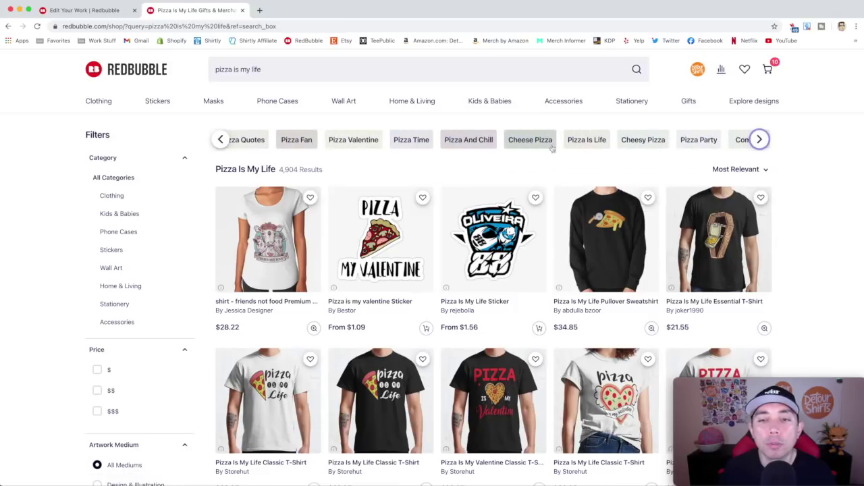
{"action": "key", "text": "ctrl+shift+Tab"}
{"action": "scroll", "coordinate": [491, 291], "scroll_direction": "down", "scroll_amount": 1}
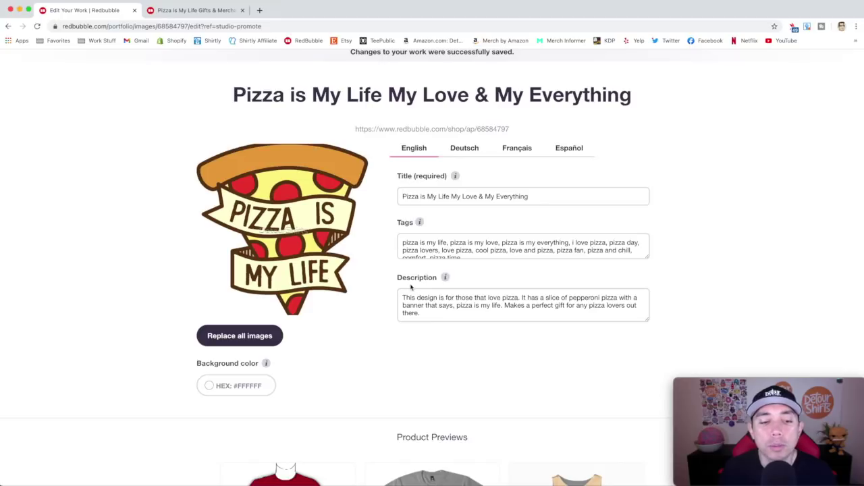
Step: Scroll through the Product Previews grid to check enabled products, down to Fitted Masks and Media
{"action": "scroll", "coordinate": [411, 288], "scroll_direction": "down", "scroll_amount": 5}
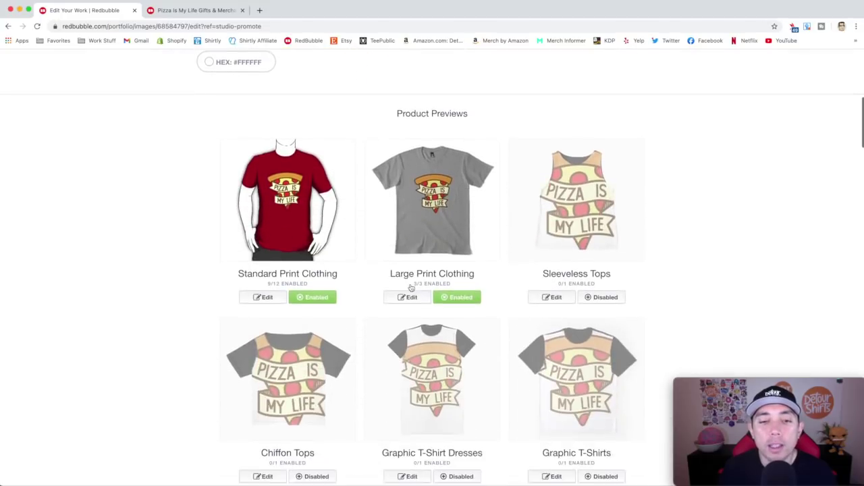
{"action": "scroll", "coordinate": [410, 288], "scroll_direction": "down", "scroll_amount": 2}
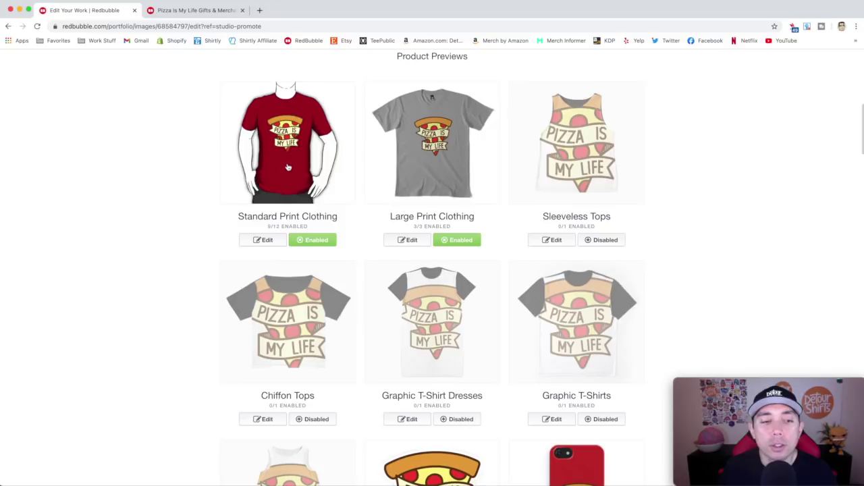
{"action": "scroll", "coordinate": [577, 188], "scroll_direction": "down", "scroll_amount": 1}
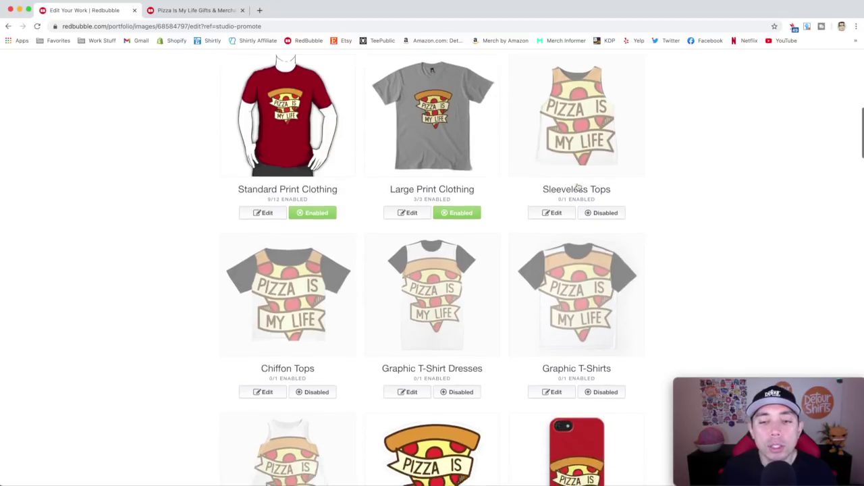
{"action": "scroll", "coordinate": [577, 188], "scroll_direction": "down", "scroll_amount": 4}
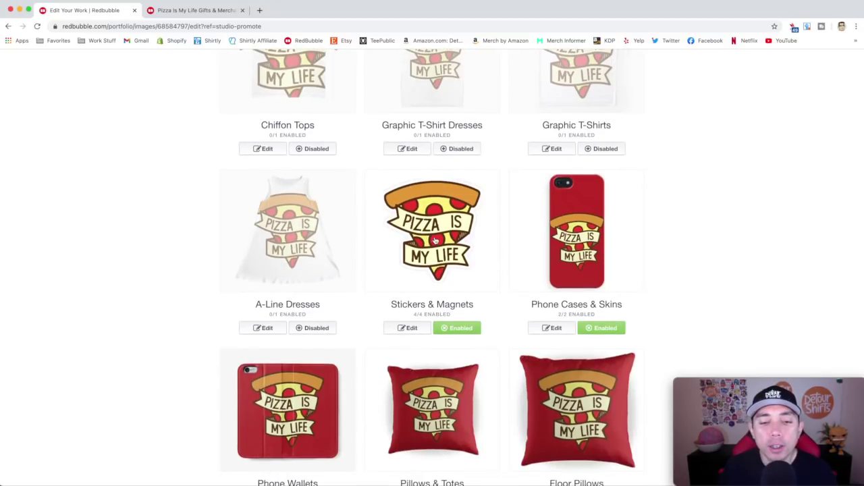
{"action": "scroll", "coordinate": [434, 240], "scroll_direction": "down", "scroll_amount": 1}
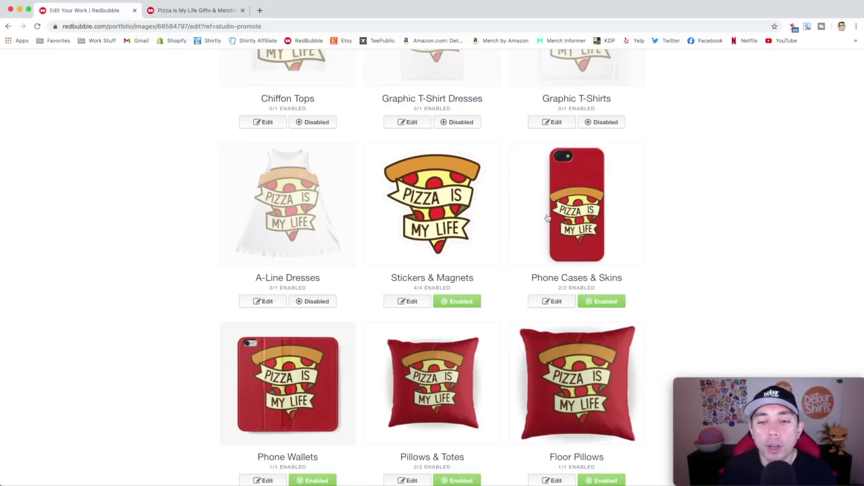
{"action": "scroll", "coordinate": [612, 203], "scroll_direction": "down", "scroll_amount": 3}
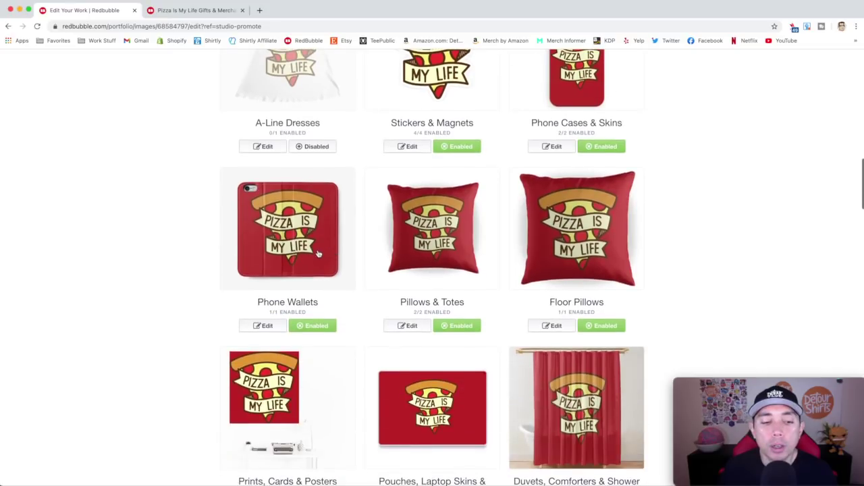
{"action": "scroll", "coordinate": [546, 243], "scroll_direction": "down", "scroll_amount": 3}
{"action": "scroll", "coordinate": [499, 187], "scroll_direction": "down", "scroll_amount": 3}
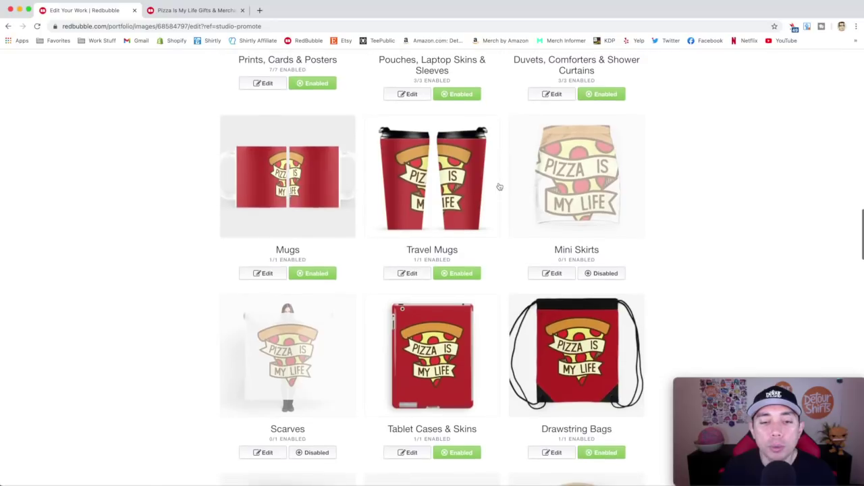
{"action": "scroll", "coordinate": [500, 187], "scroll_direction": "up", "scroll_amount": 2}
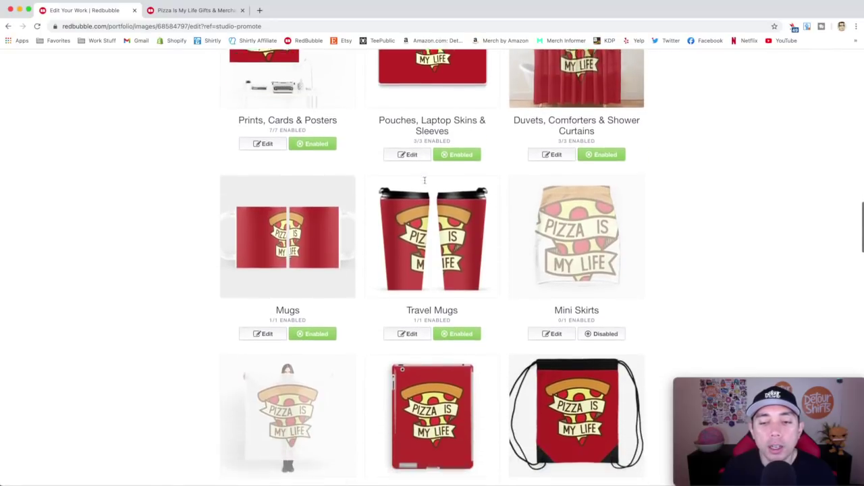
{"action": "scroll", "coordinate": [513, 209], "scroll_direction": "down", "scroll_amount": 2}
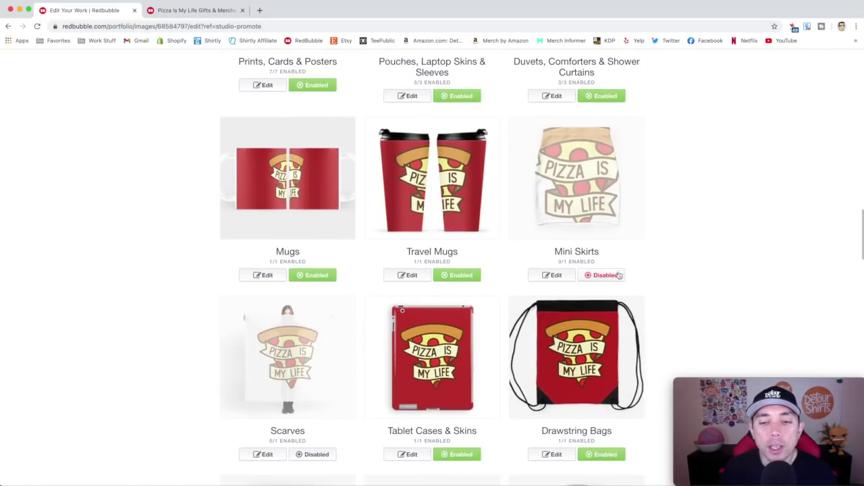
{"action": "scroll", "coordinate": [604, 209], "scroll_direction": "down", "scroll_amount": 3}
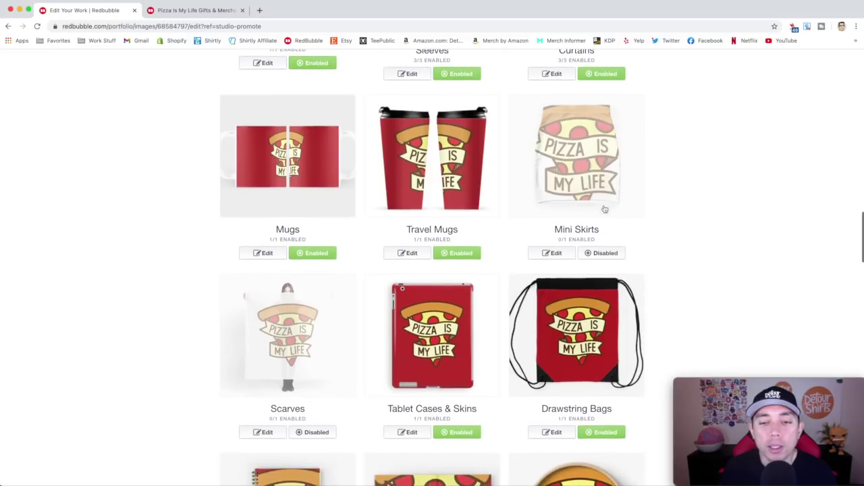
{"action": "scroll", "coordinate": [548, 175], "scroll_direction": "up", "scroll_amount": 1}
{"action": "scroll", "coordinate": [547, 174], "scroll_direction": "down", "scroll_amount": 4}
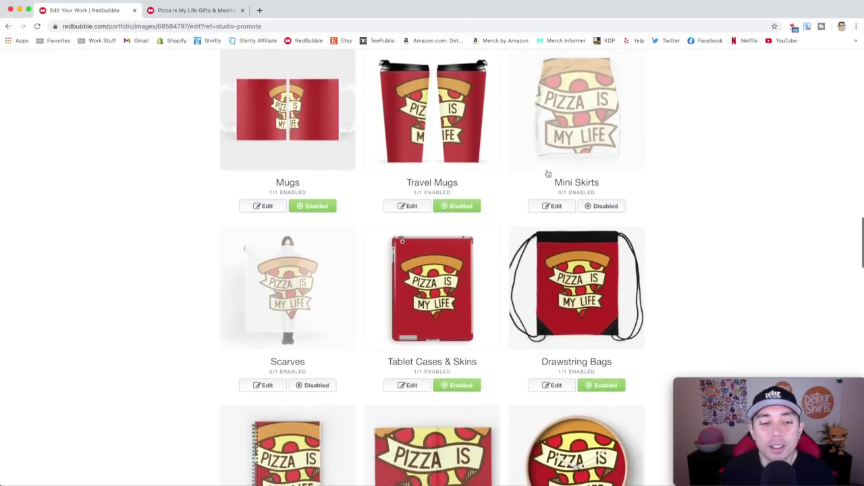
{"action": "scroll", "coordinate": [322, 236], "scroll_direction": "down", "scroll_amount": 11}
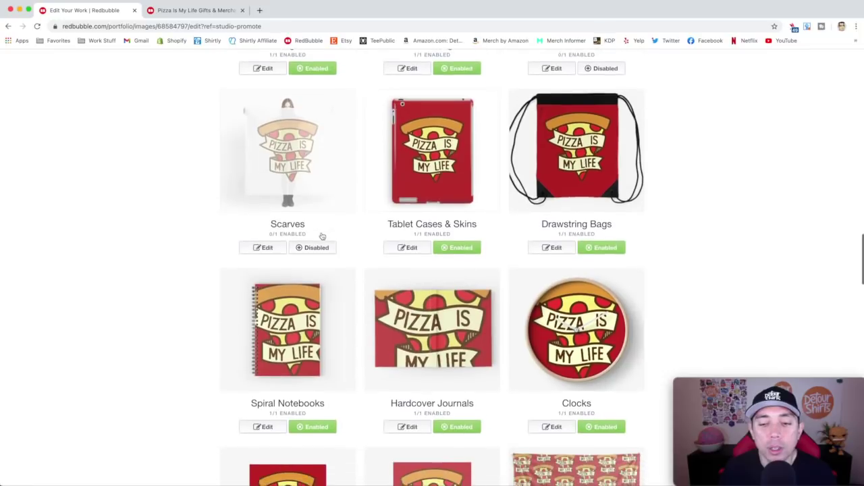
{"action": "scroll", "coordinate": [322, 236], "scroll_direction": "down", "scroll_amount": 15}
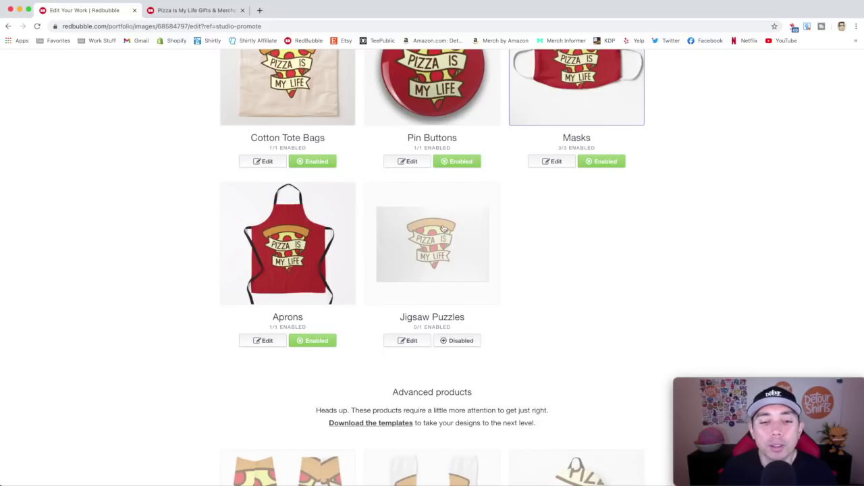
{"action": "scroll", "coordinate": [442, 227], "scroll_direction": "down", "scroll_amount": 7}
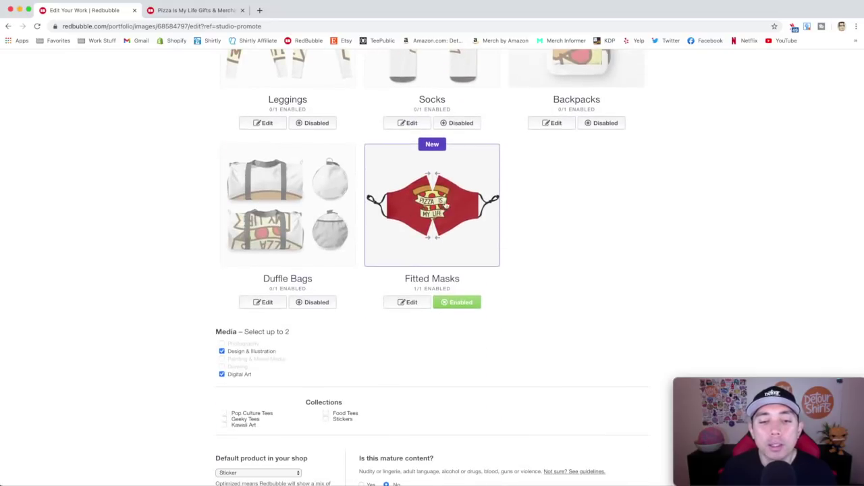
Step: Add the pizza design to the Stickers collection
{"action": "scroll", "coordinate": [318, 276], "scroll_direction": "down", "scroll_amount": 3}
{"action": "scroll", "coordinate": [318, 275], "scroll_direction": "down", "scroll_amount": 3}
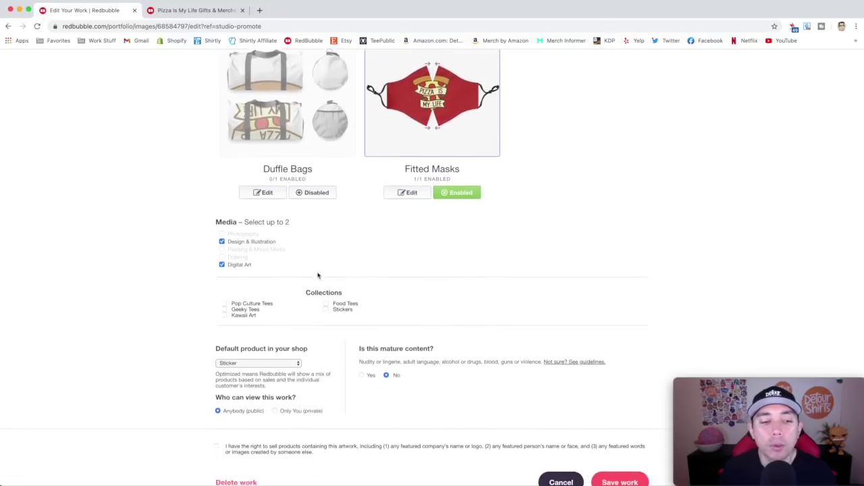
{"action": "scroll", "coordinate": [298, 223], "scroll_direction": "down", "scroll_amount": 2}
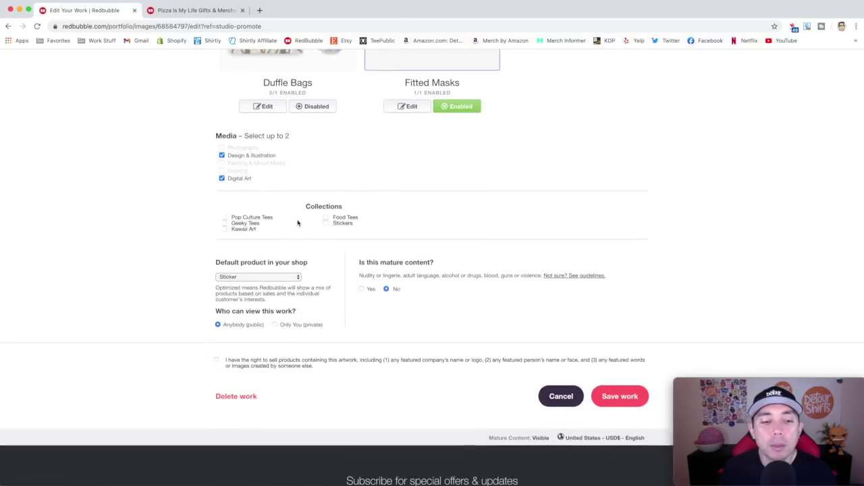
{"action": "left_click", "coordinate": [326, 200]}
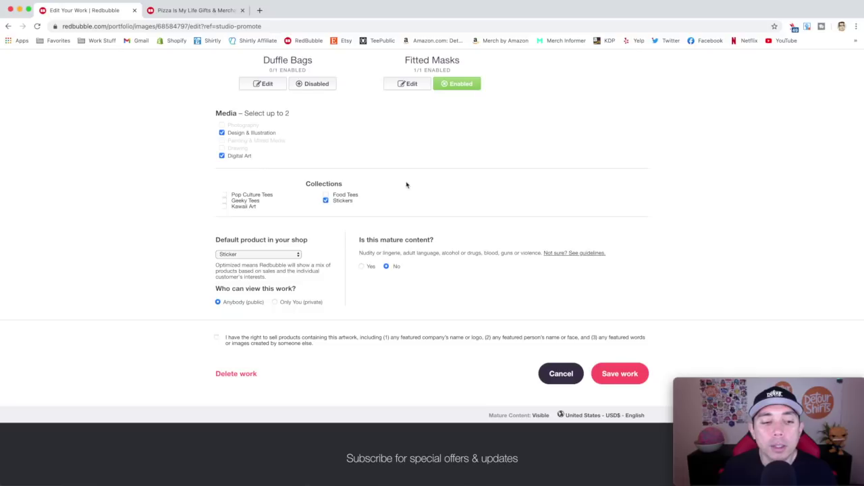
{"action": "scroll", "coordinate": [405, 185], "scroll_direction": "down", "scroll_amount": 2}
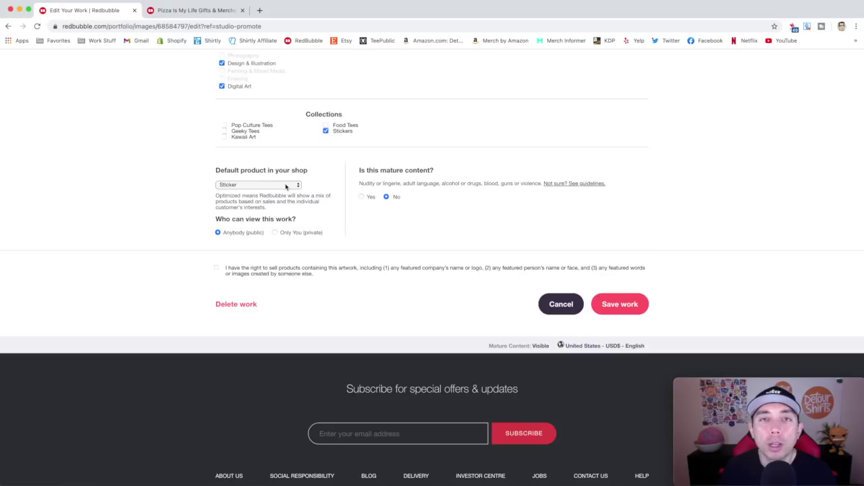
Step: Keep Sticker as the default product, confirm selling rights and save the work
{"action": "left_click", "coordinate": [295, 185]}
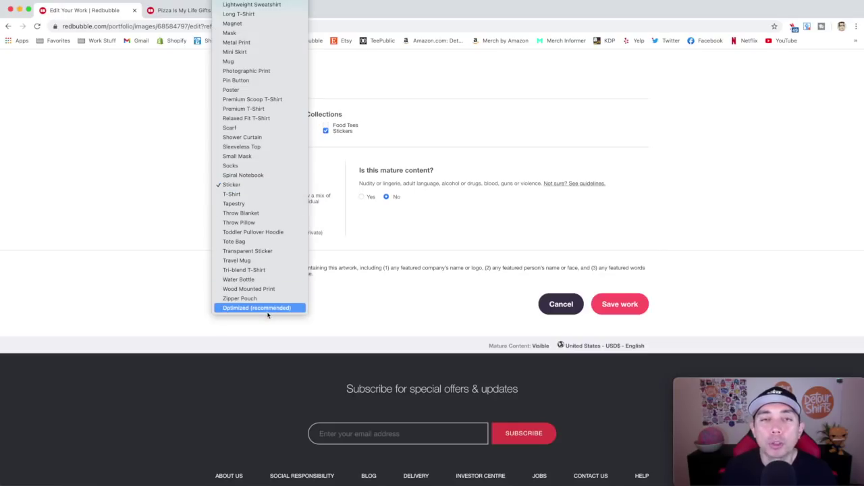
{"action": "left_click", "coordinate": [326, 175]}
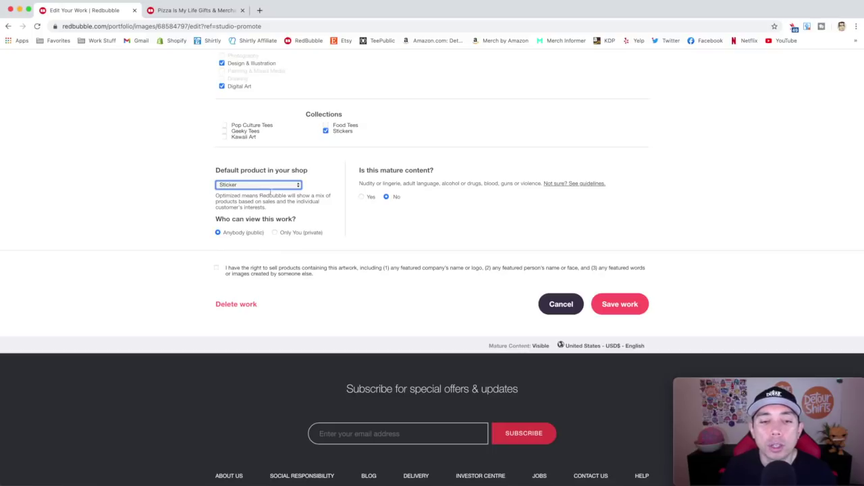
{"action": "left_click", "coordinate": [217, 268]}
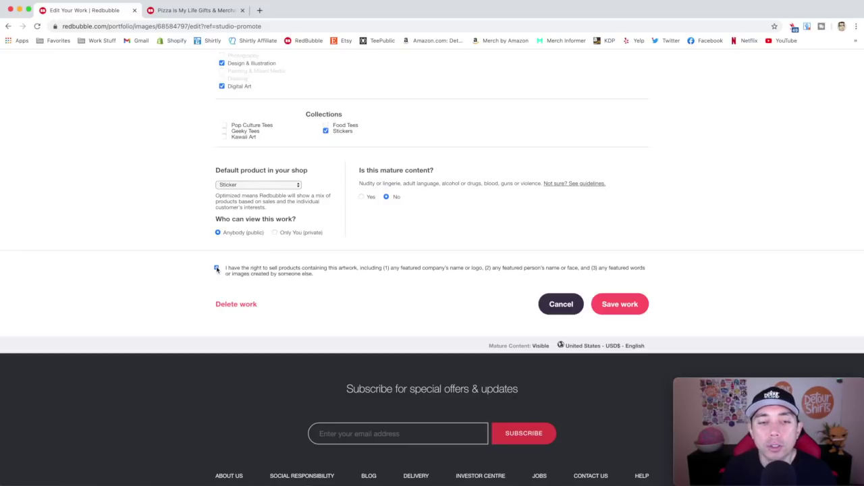
{"action": "left_click", "coordinate": [620, 304]}
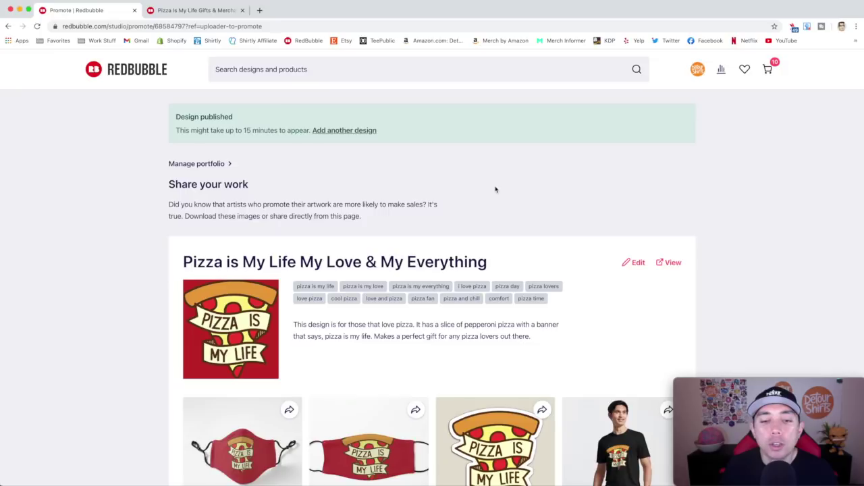
{"action": "scroll", "coordinate": [497, 189], "scroll_direction": "down", "scroll_amount": 3}
Step: Show the share options on the pizza Sticker product preview card
{"action": "scroll", "coordinate": [496, 189], "scroll_direction": "down", "scroll_amount": 2}
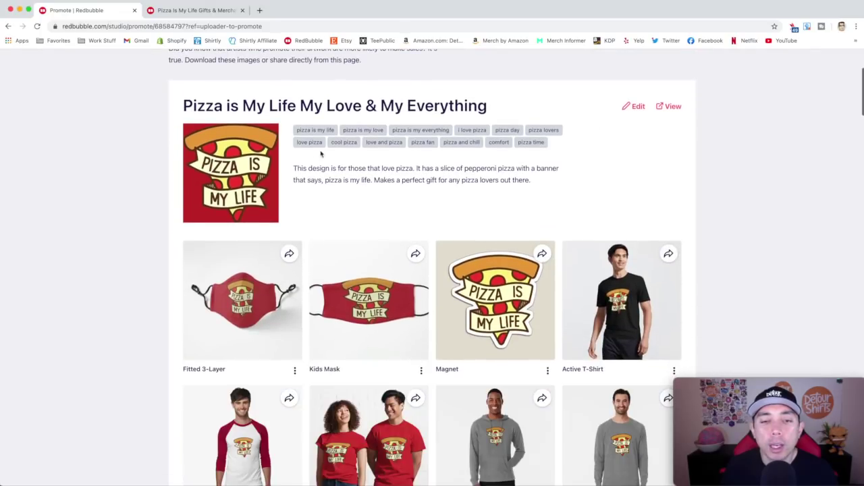
{"action": "scroll", "coordinate": [390, 165], "scroll_direction": "down", "scroll_amount": 3}
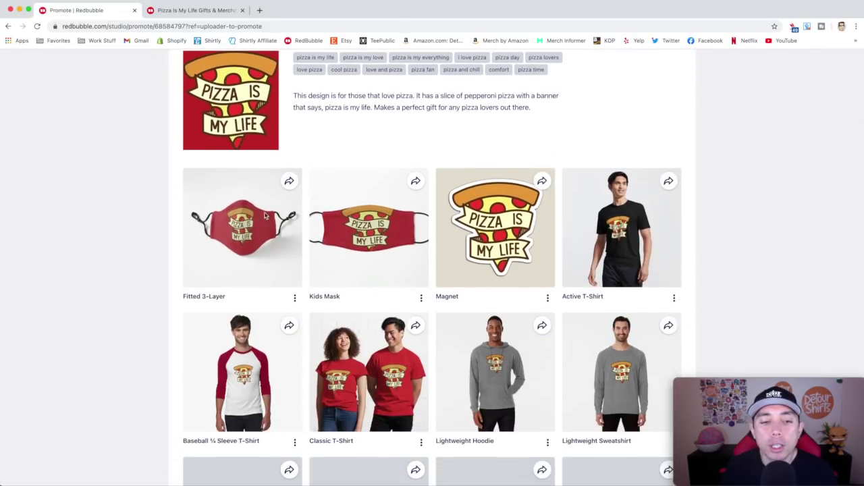
{"action": "scroll", "coordinate": [377, 215], "scroll_direction": "down", "scroll_amount": 10}
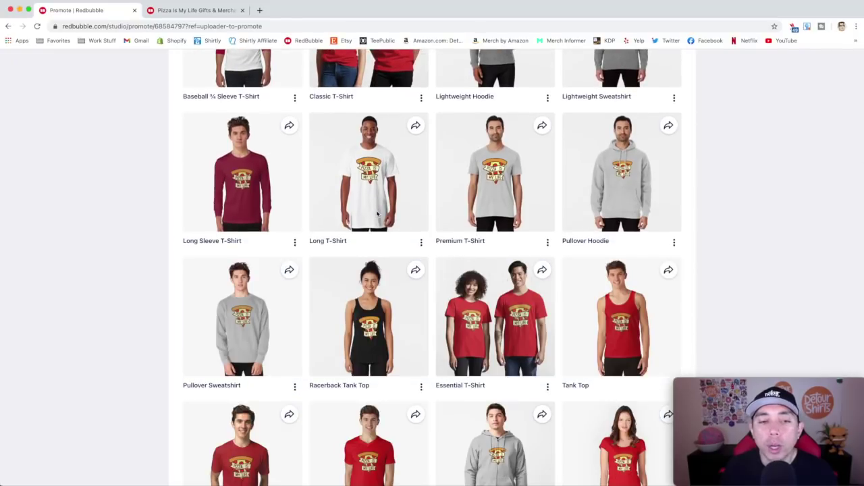
{"action": "scroll", "coordinate": [377, 215], "scroll_direction": "down", "scroll_amount": 12}
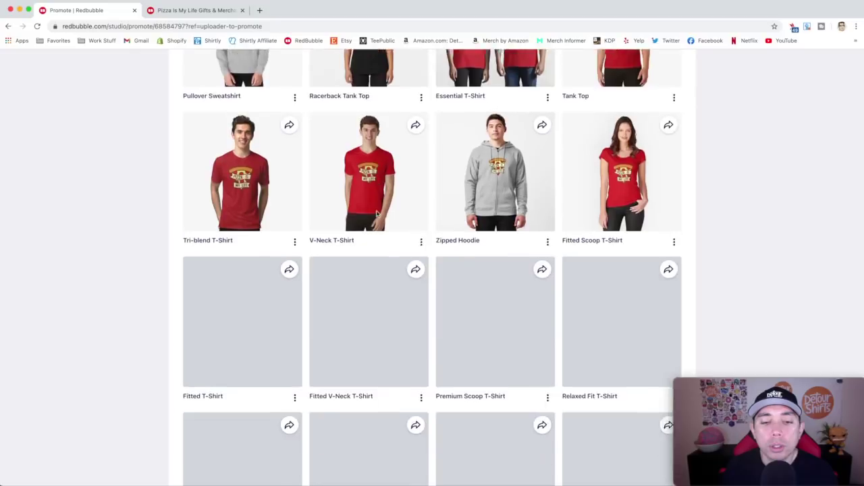
{"action": "scroll", "coordinate": [377, 215], "scroll_direction": "down", "scroll_amount": 6}
{"action": "scroll", "coordinate": [378, 214], "scroll_direction": "up", "scroll_amount": 2}
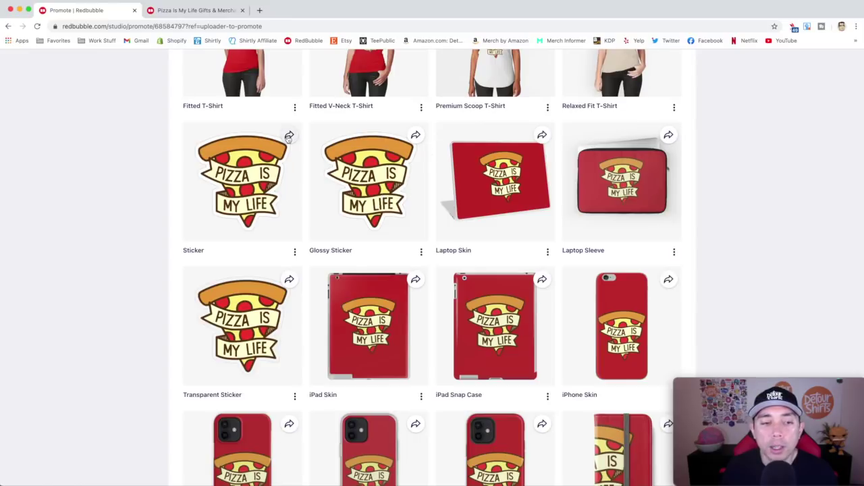
{"action": "left_click", "coordinate": [289, 136]}
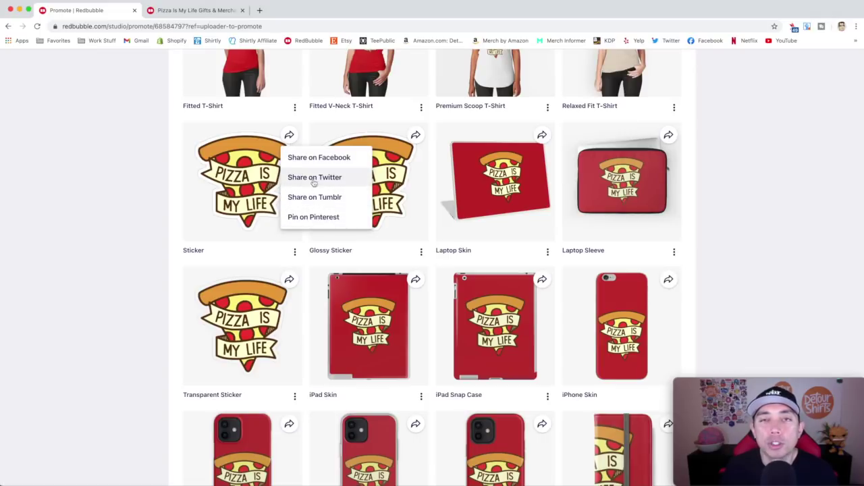
Step: Close the Sticker share menu
{"action": "left_click", "coordinate": [158, 186]}
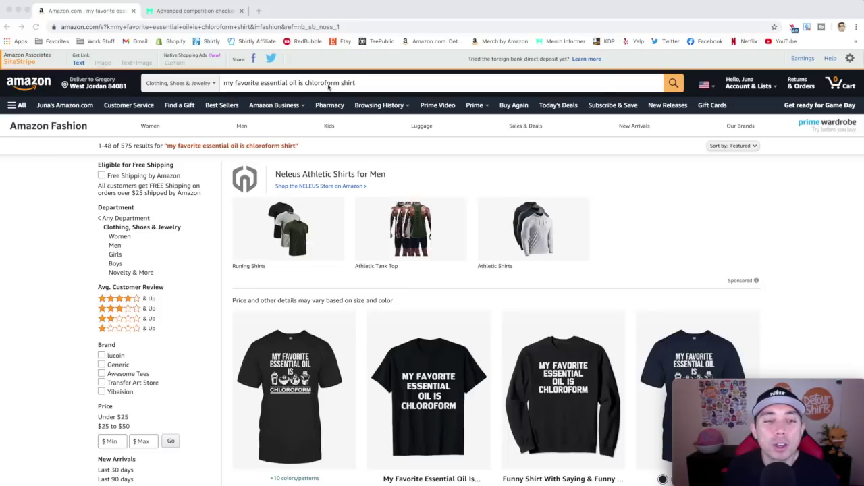
Step: Review Amazon's chloroform shirt competitors, then go to the Merch Informer competition checker
{"action": "scroll", "coordinate": [538, 278], "scroll_direction": "down", "scroll_amount": 5}
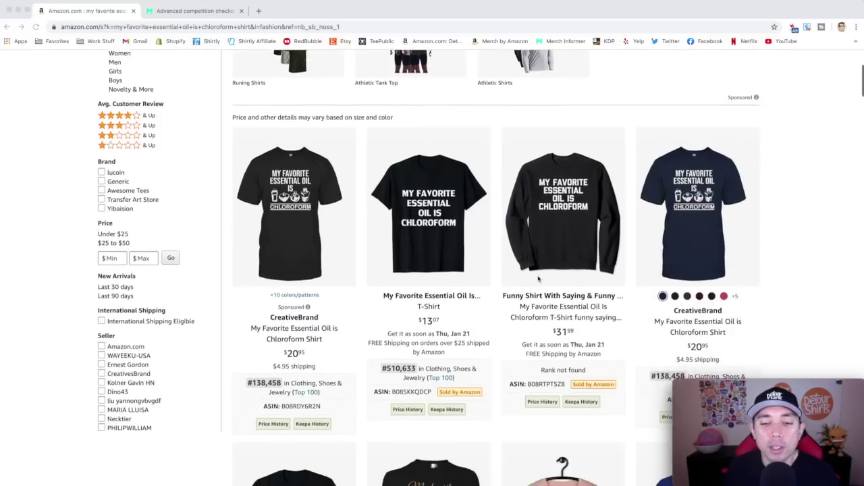
{"action": "scroll", "coordinate": [538, 279], "scroll_direction": "down", "scroll_amount": 3}
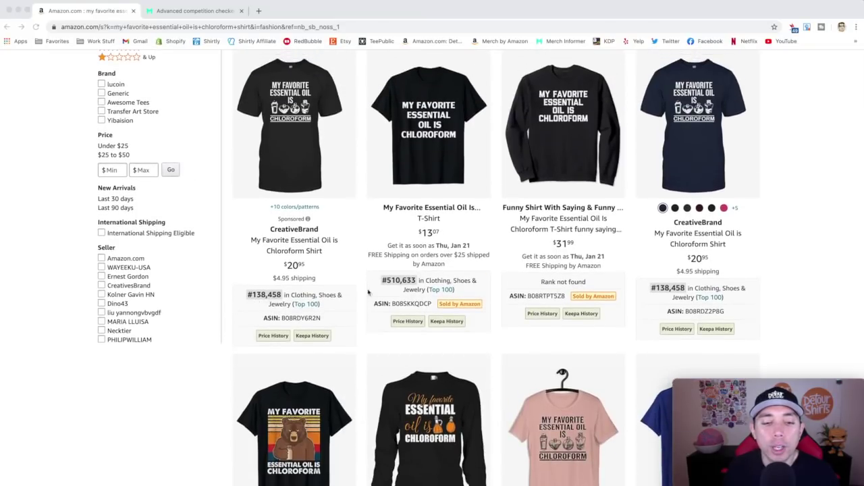
{"action": "scroll", "coordinate": [551, 265], "scroll_direction": "down", "scroll_amount": 1}
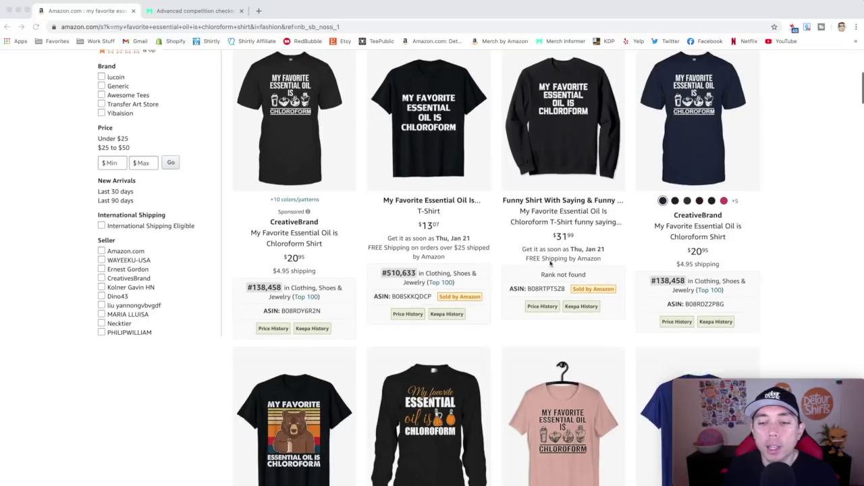
{"action": "scroll", "coordinate": [682, 230], "scroll_direction": "down", "scroll_amount": 3}
{"action": "scroll", "coordinate": [352, 301], "scroll_direction": "down", "scroll_amount": 5}
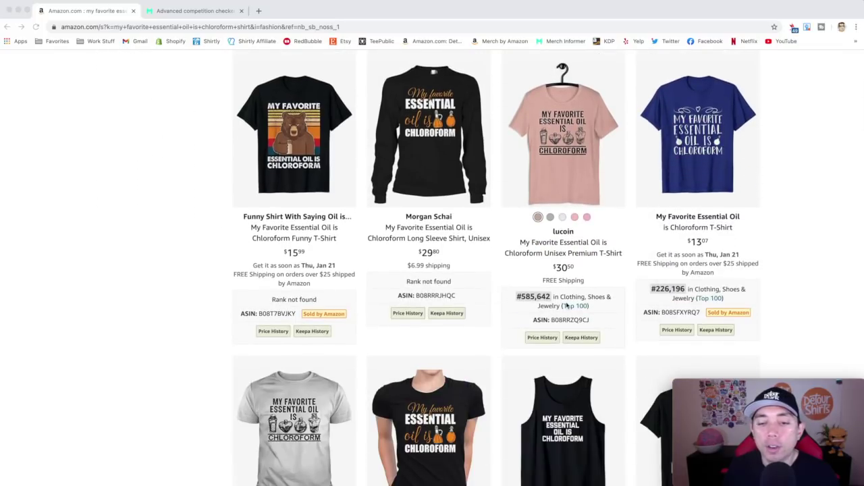
{"action": "scroll", "coordinate": [637, 238], "scroll_direction": "down", "scroll_amount": 5}
{"action": "scroll", "coordinate": [637, 237], "scroll_direction": "down", "scroll_amount": 7}
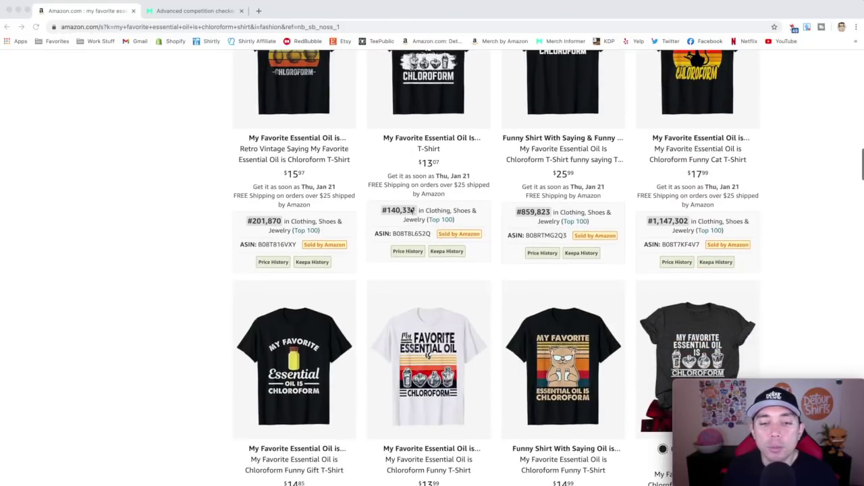
{"action": "scroll", "coordinate": [412, 210], "scroll_direction": "down", "scroll_amount": 4}
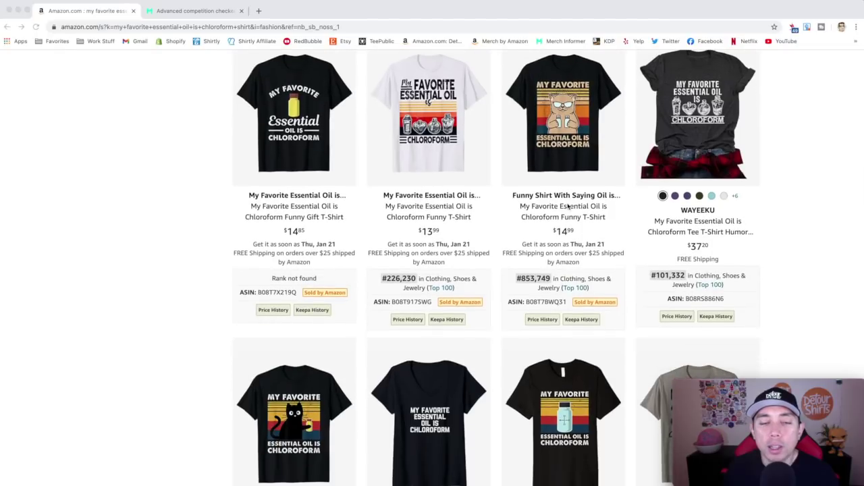
{"action": "scroll", "coordinate": [567, 206], "scroll_direction": "down", "scroll_amount": 2}
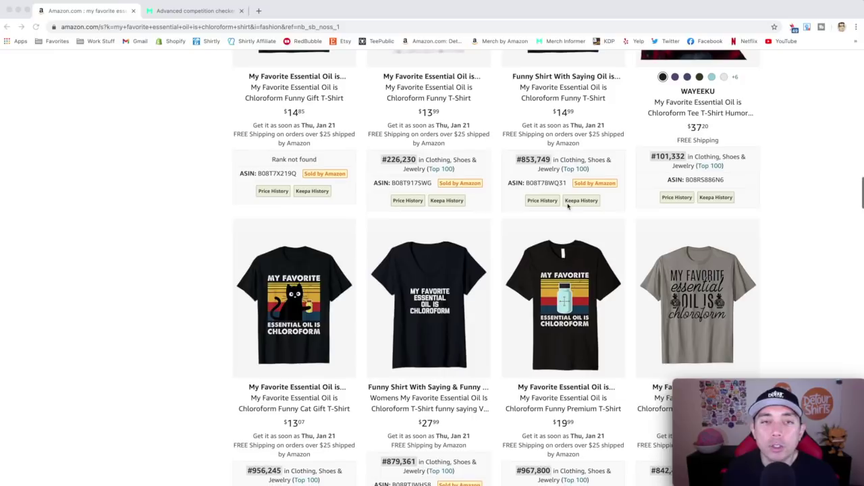
{"action": "scroll", "coordinate": [567, 206], "scroll_direction": "down", "scroll_amount": 3}
{"action": "scroll", "coordinate": [567, 206], "scroll_direction": "down", "scroll_amount": 6}
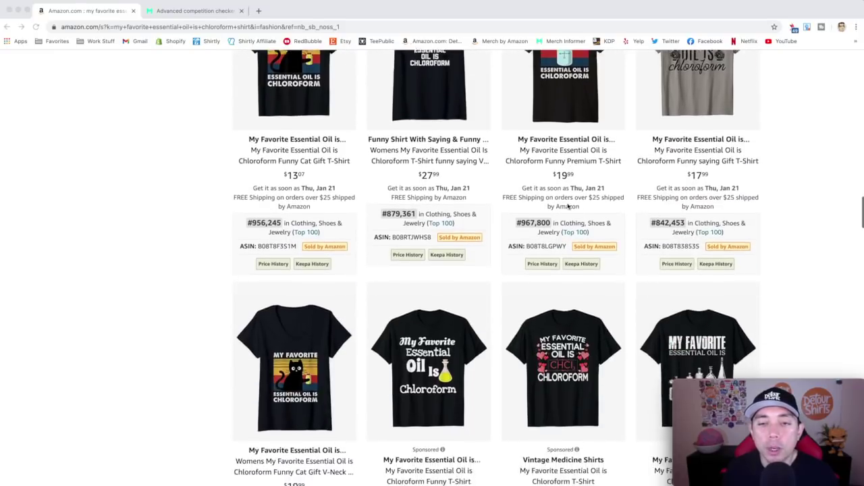
{"action": "scroll", "coordinate": [567, 206], "scroll_direction": "up", "scroll_amount": 4}
{"action": "scroll", "coordinate": [568, 206], "scroll_direction": "up", "scroll_amount": 10}
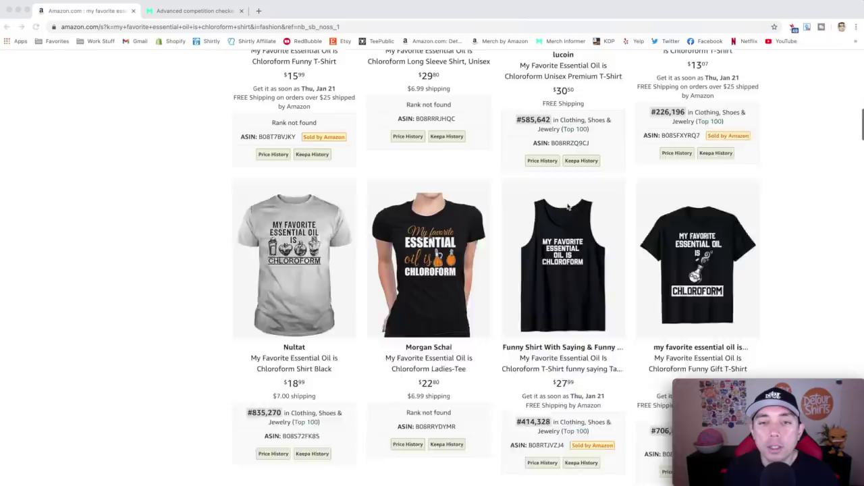
{"action": "left_click", "coordinate": [201, 11]}
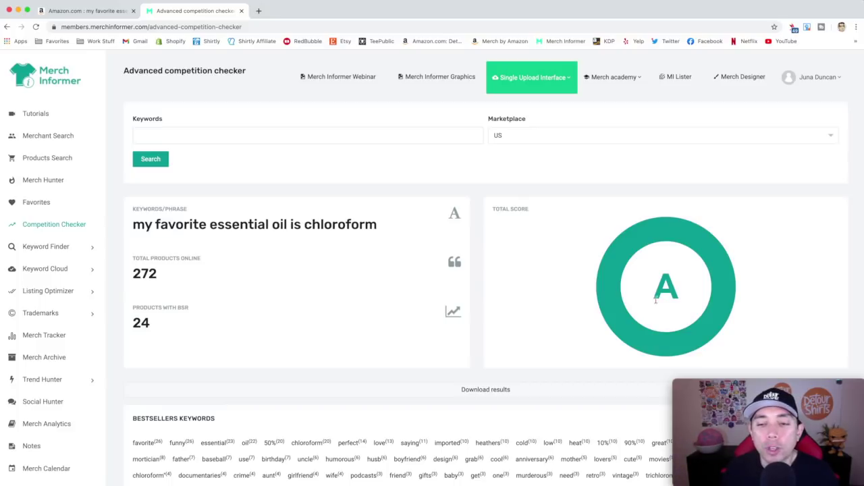
Step: Read the checker result (272 products, 24 with BSR, score A) and return to Amazon
{"action": "scroll", "coordinate": [493, 264], "scroll_direction": "down", "scroll_amount": 1}
{"action": "left_click", "coordinate": [86, 11]}
{"action": "scroll", "coordinate": [336, 271], "scroll_direction": "up", "scroll_amount": 3}
{"action": "scroll", "coordinate": [336, 272], "scroll_direction": "down", "scroll_amount": 1}
{"action": "scroll", "coordinate": [336, 271], "scroll_direction": "down", "scroll_amount": 1}
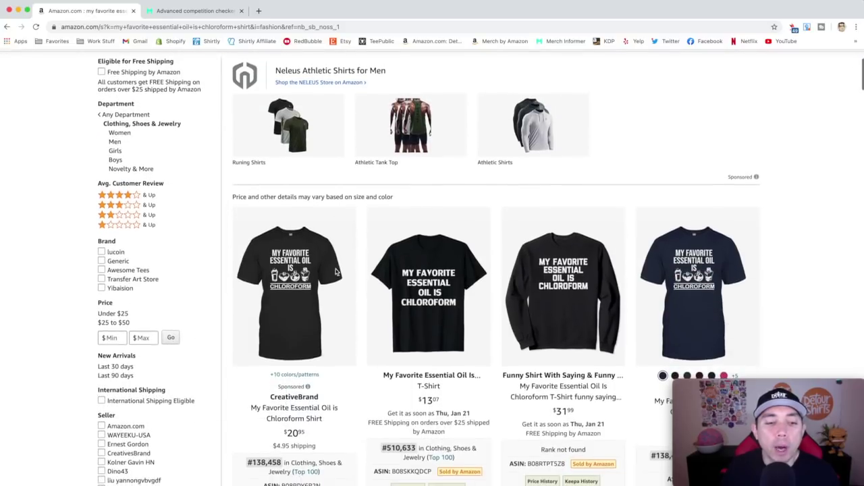
{"action": "mouse_move", "coordinate": [335, 273]}
{"action": "scroll", "coordinate": [293, 294], "scroll_direction": "down", "scroll_amount": 2}
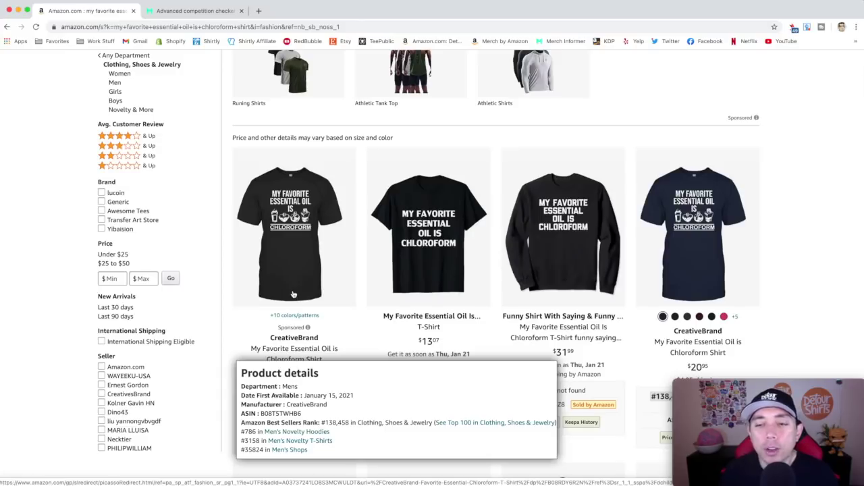
{"action": "scroll", "coordinate": [491, 219], "scroll_direction": "down", "scroll_amount": 5}
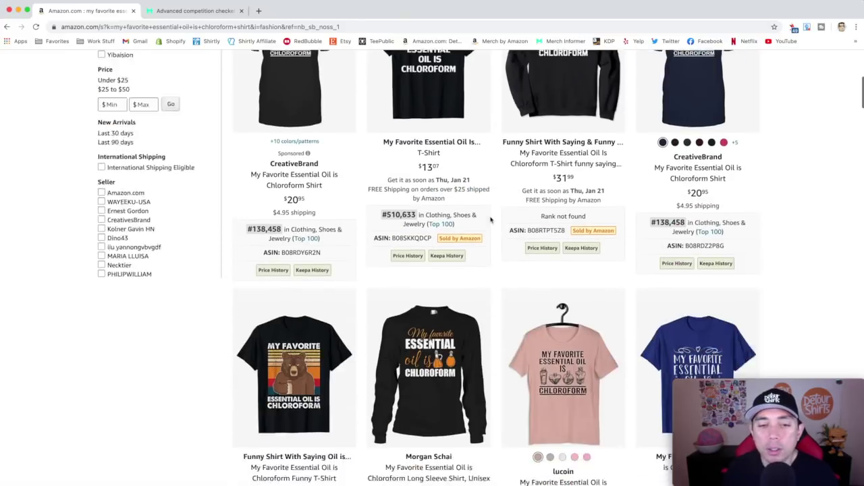
{"action": "scroll", "coordinate": [201, 221], "scroll_direction": "up", "scroll_amount": 3}
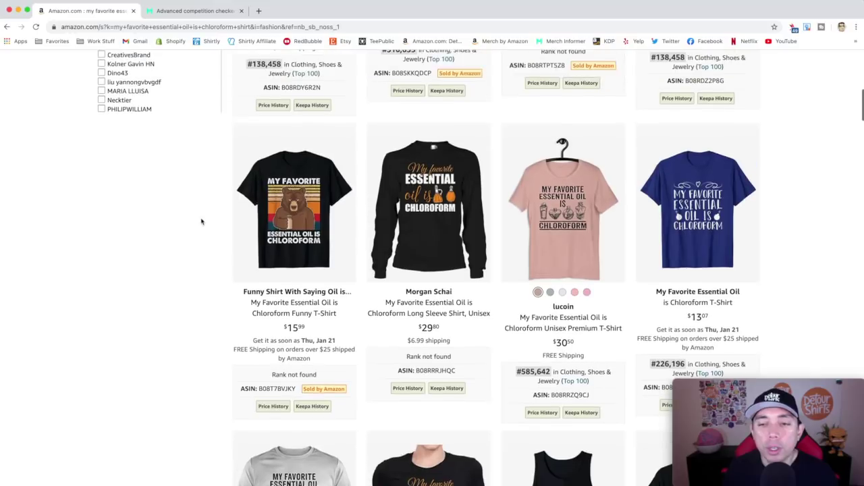
{"action": "scroll", "coordinate": [200, 220], "scroll_direction": "up", "scroll_amount": 4}
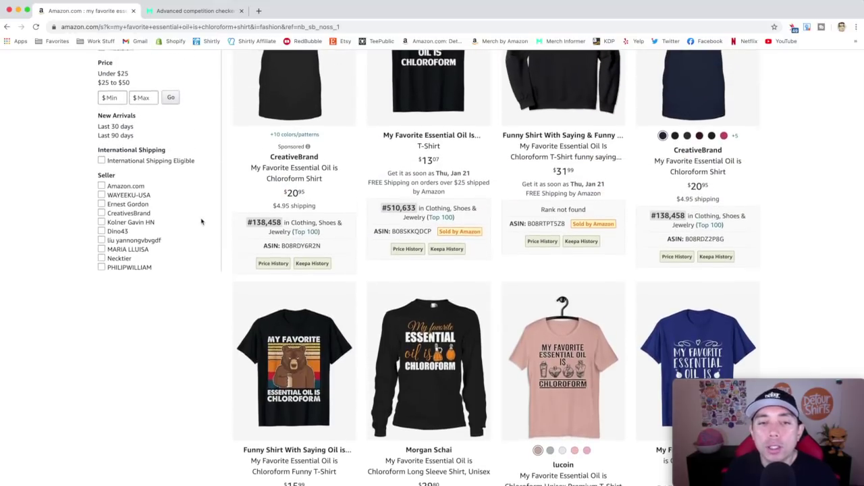
{"action": "scroll", "coordinate": [200, 221], "scroll_direction": "up", "scroll_amount": 1}
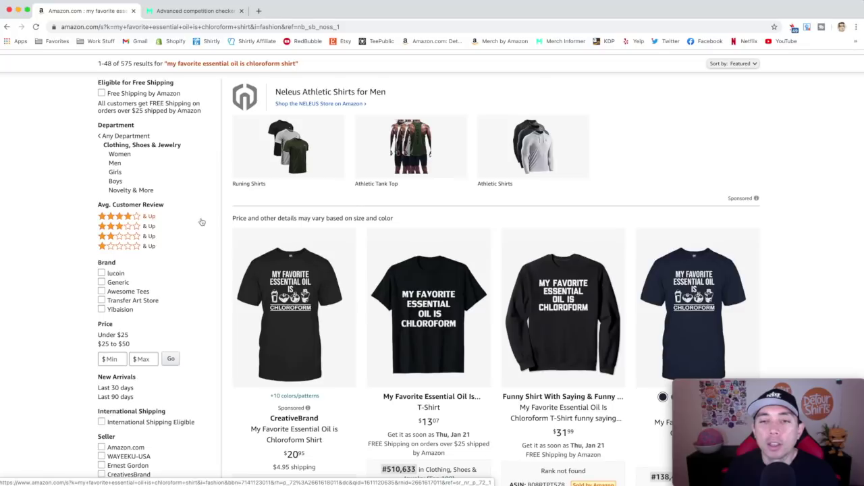
{"action": "scroll", "coordinate": [202, 222], "scroll_direction": "up", "scroll_amount": 3}
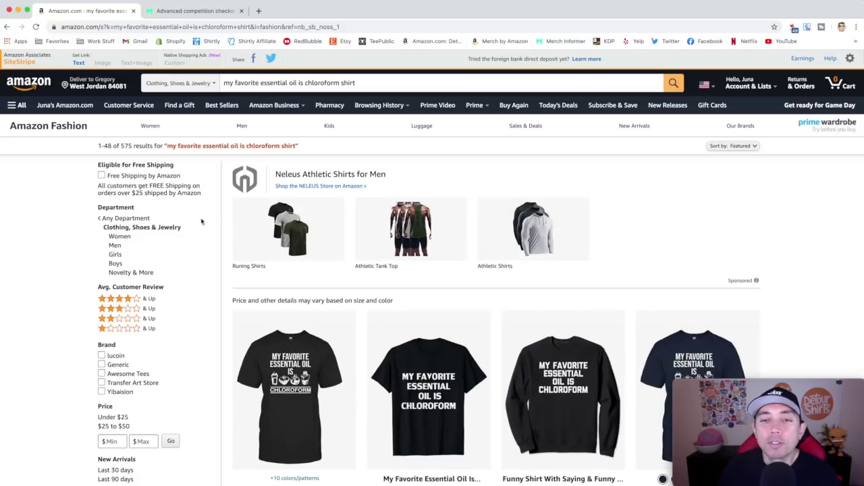